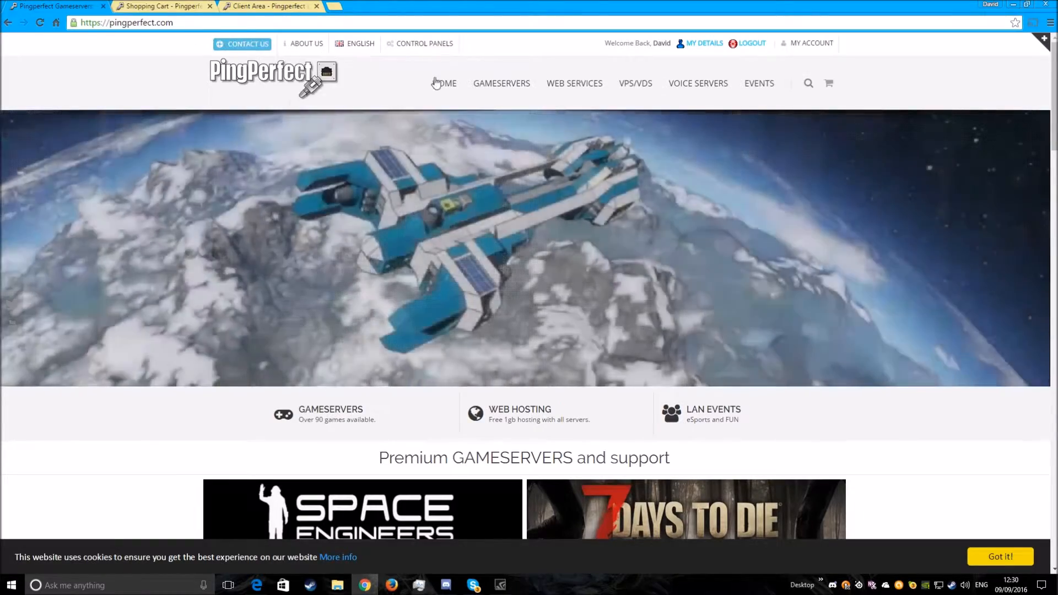
- Open the Minecraft product page from the PingPerfect game server catalogue
{"action": "mouse_move", "coordinate": [301, 45]}
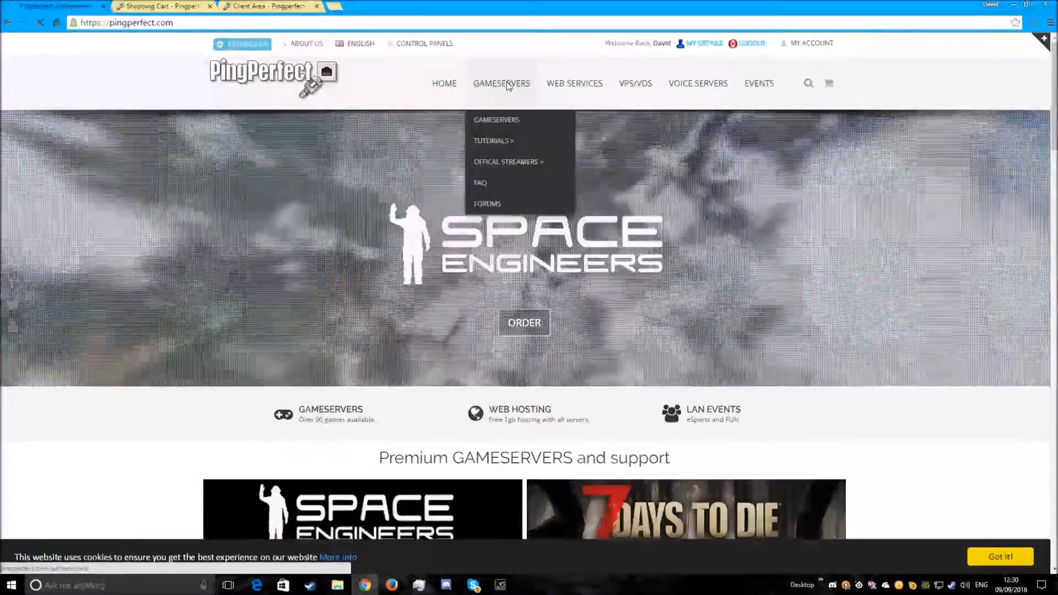
{"action": "left_click", "coordinate": [503, 84]}
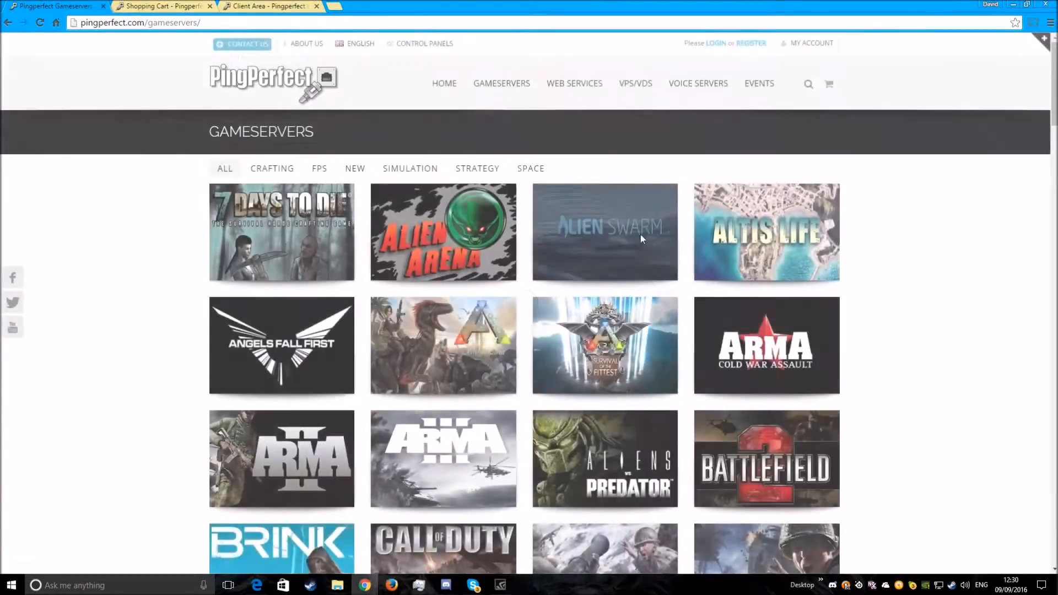
{"action": "scroll", "coordinate": [636, 237], "scroll_direction": "down", "scroll_amount": 10}
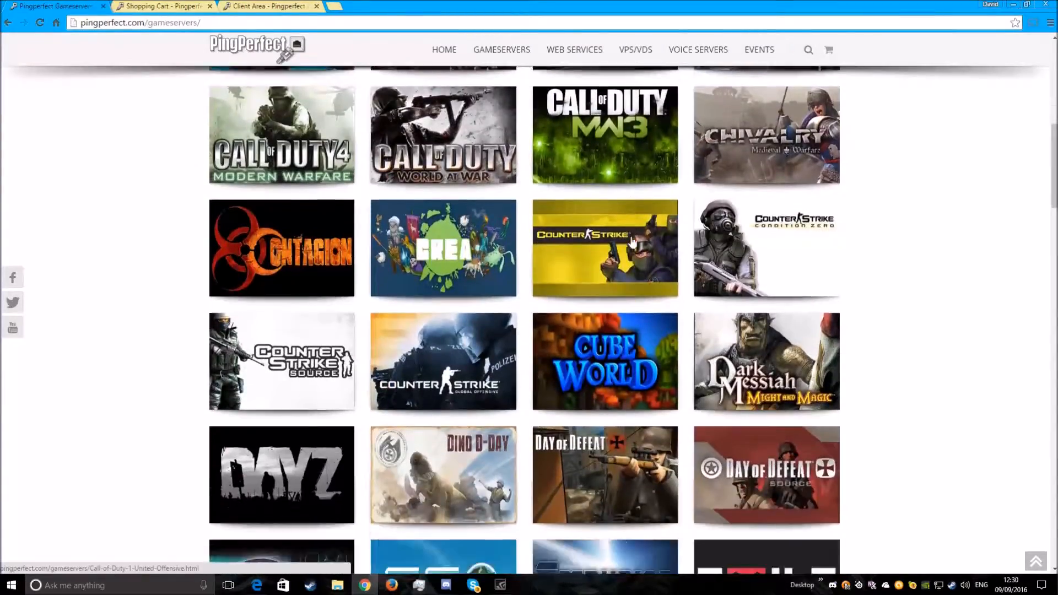
{"action": "scroll", "coordinate": [632, 243], "scroll_direction": "down", "scroll_amount": 19}
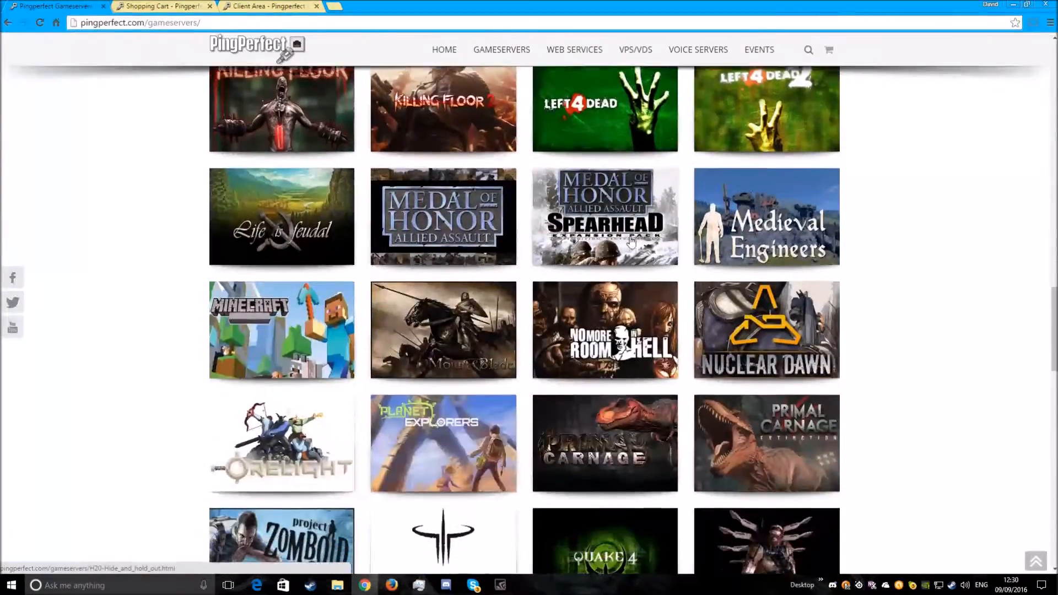
{"action": "scroll", "coordinate": [630, 241], "scroll_direction": "down", "scroll_amount": 5}
{"action": "left_click", "coordinate": [313, 174]}
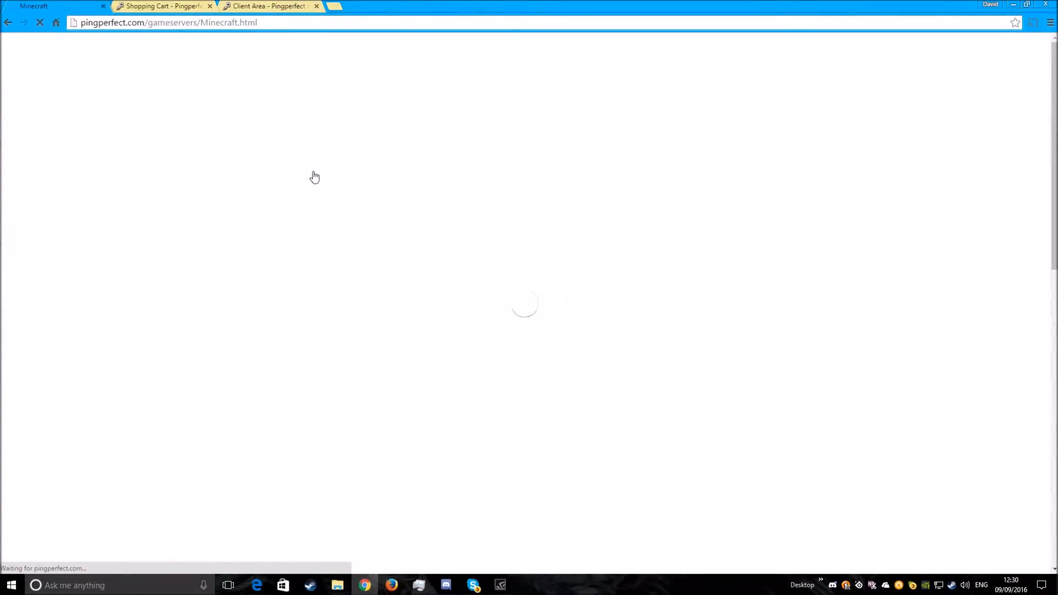
- Start an order for a Minecraft server priced in GBP
{"action": "scroll", "coordinate": [549, 238], "scroll_direction": "down", "scroll_amount": 6}
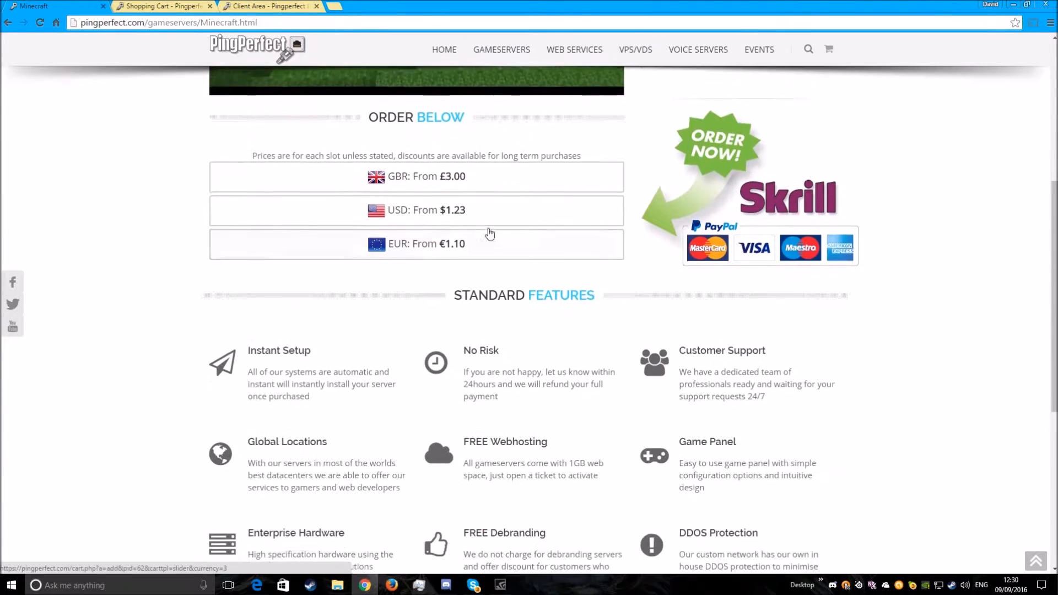
{"action": "scroll", "coordinate": [1023, 299], "scroll_direction": "up", "scroll_amount": 2}
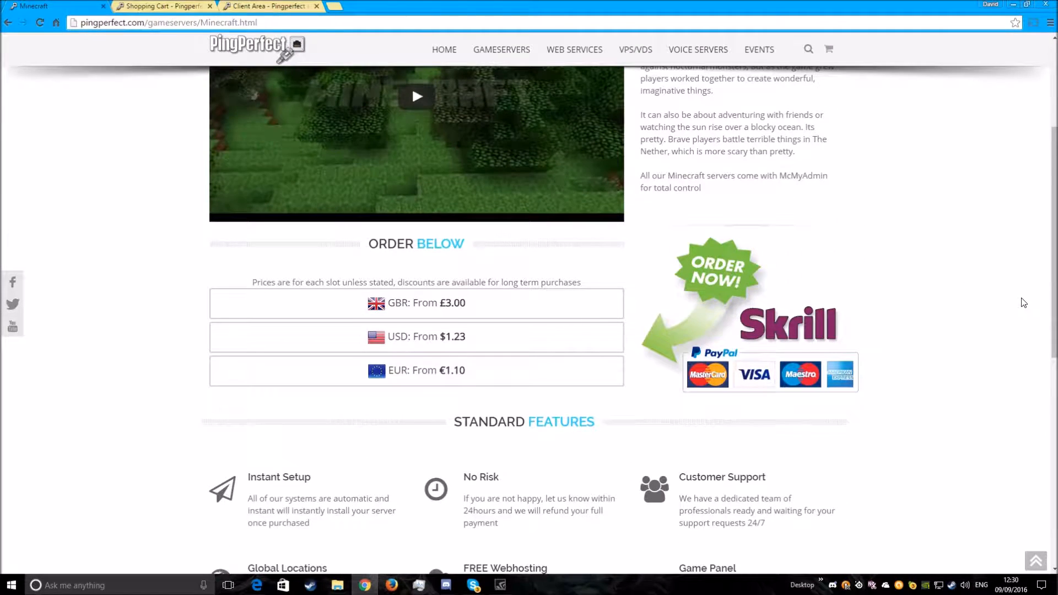
{"action": "scroll", "coordinate": [916, 365], "scroll_direction": "down", "scroll_amount": 4}
{"action": "scroll", "coordinate": [916, 366], "scroll_direction": "up", "scroll_amount": 8}
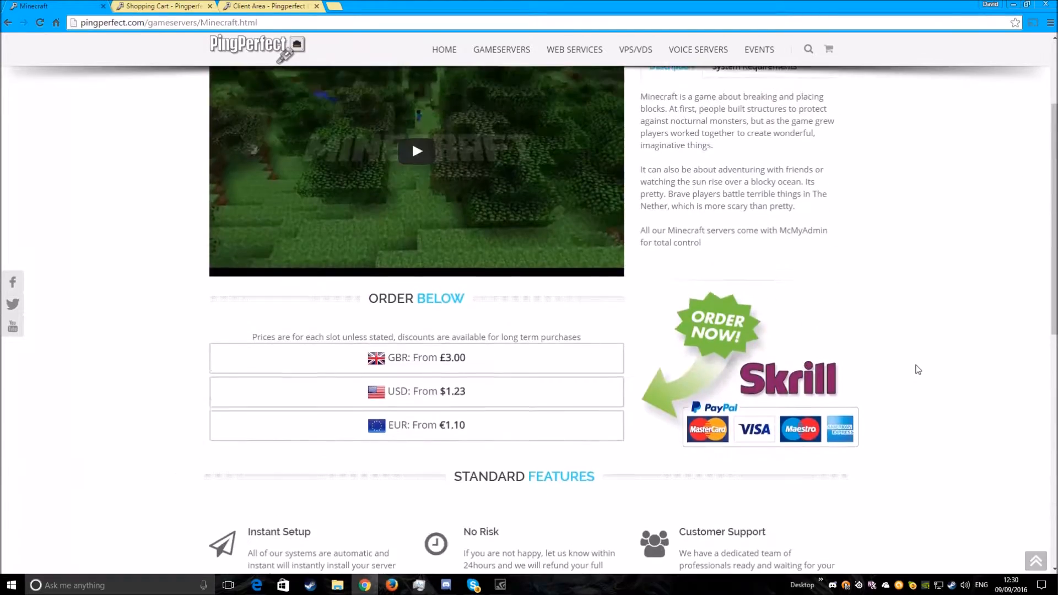
{"action": "scroll", "coordinate": [915, 366], "scroll_direction": "down", "scroll_amount": 2}
{"action": "left_click", "coordinate": [396, 388]}
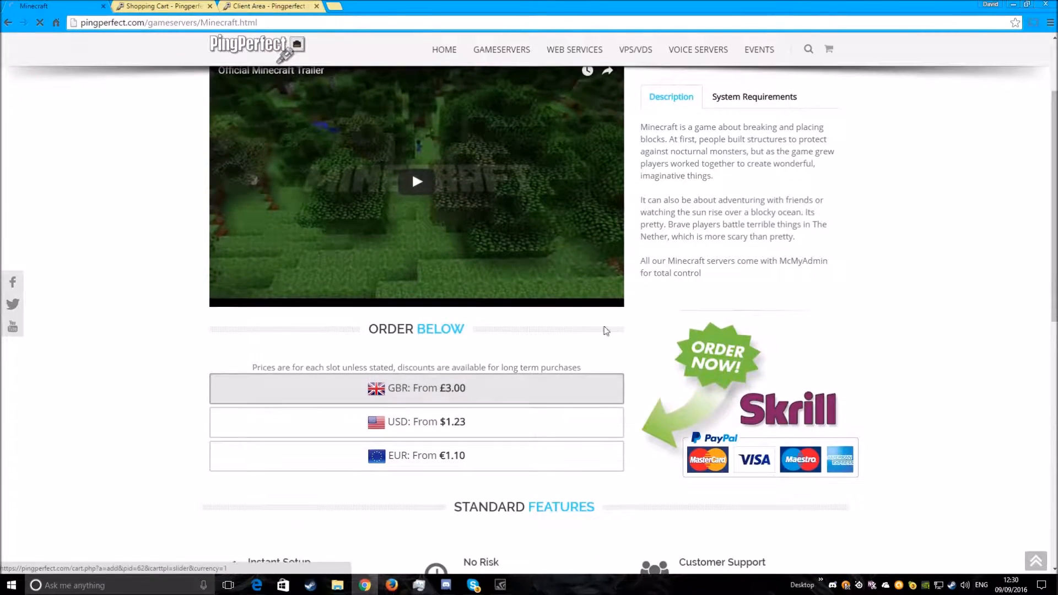
{"action": "scroll", "coordinate": [888, 264], "scroll_direction": "down", "scroll_amount": 4}
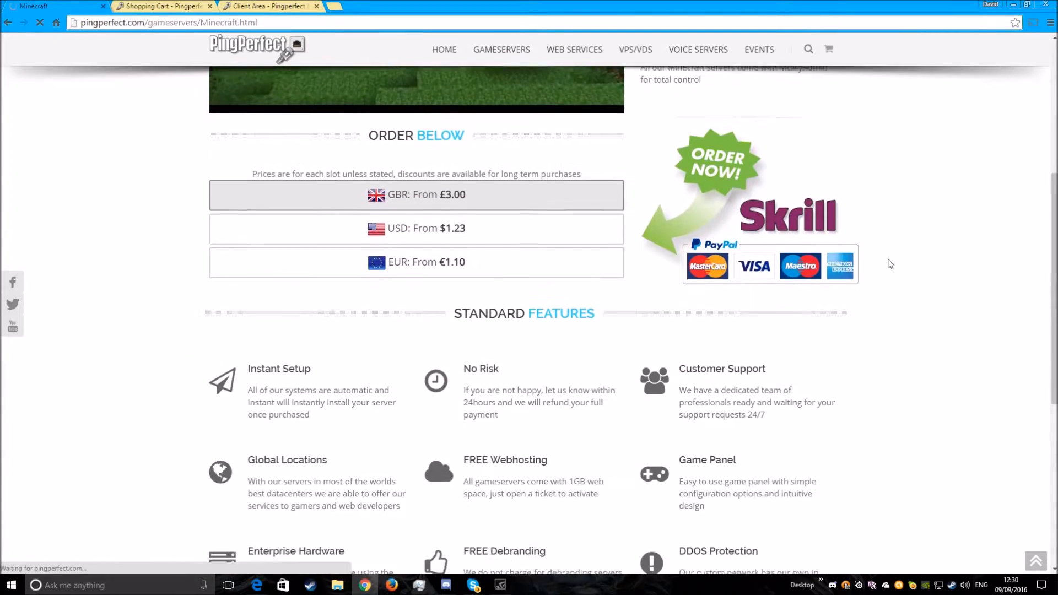
{"action": "scroll", "coordinate": [914, 281], "scroll_direction": "up", "scroll_amount": 6}
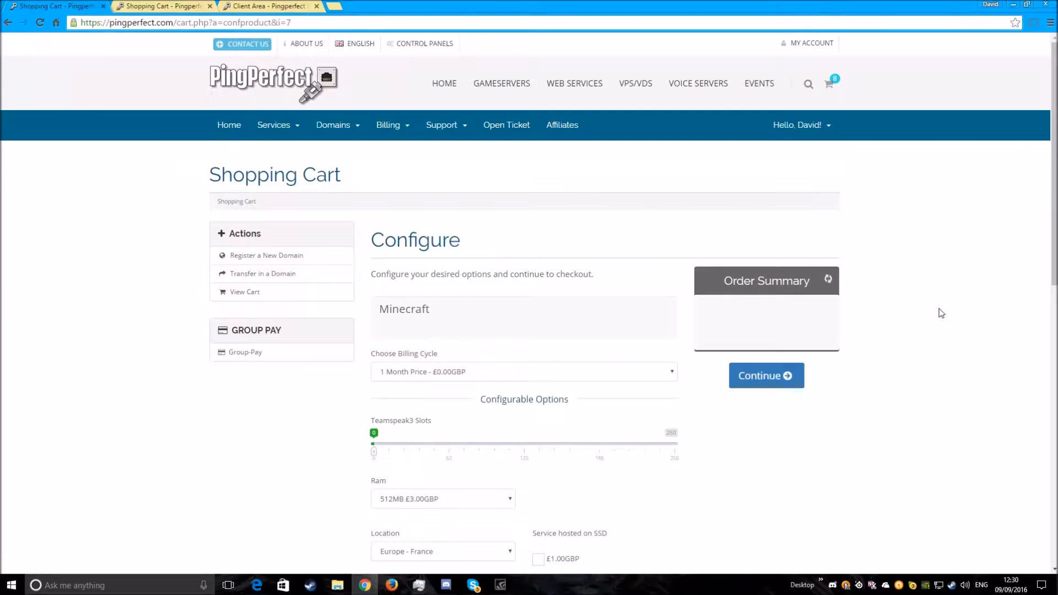
- Review the Minecraft server's configurable order options, including the available RAM sizes and their prices
{"action": "scroll", "coordinate": [938, 309], "scroll_direction": "down", "scroll_amount": 3}
{"action": "scroll", "coordinate": [937, 311], "scroll_direction": "down", "scroll_amount": 1}
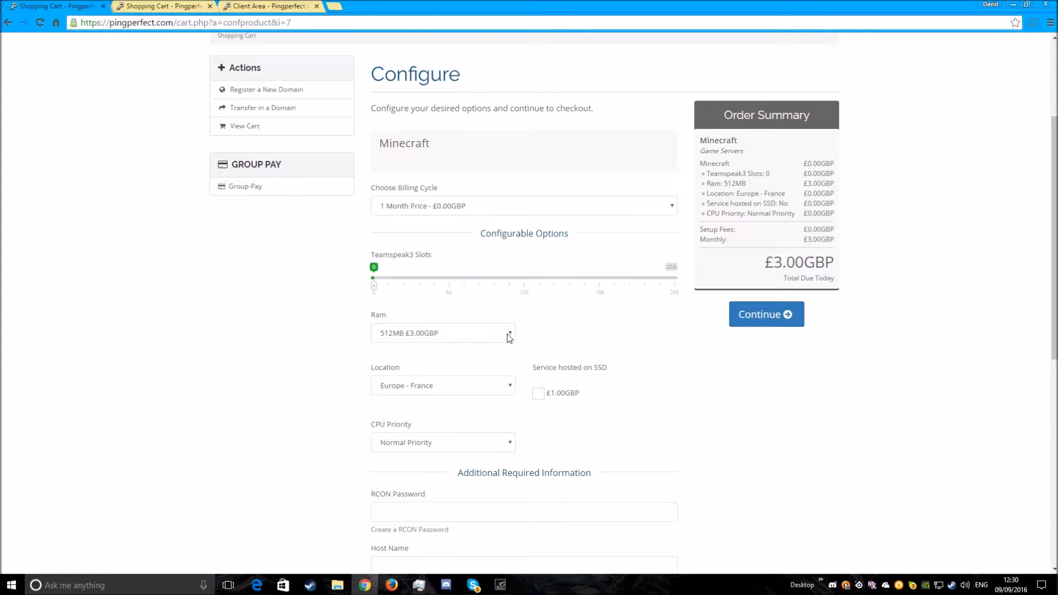
{"action": "left_click", "coordinate": [480, 334]}
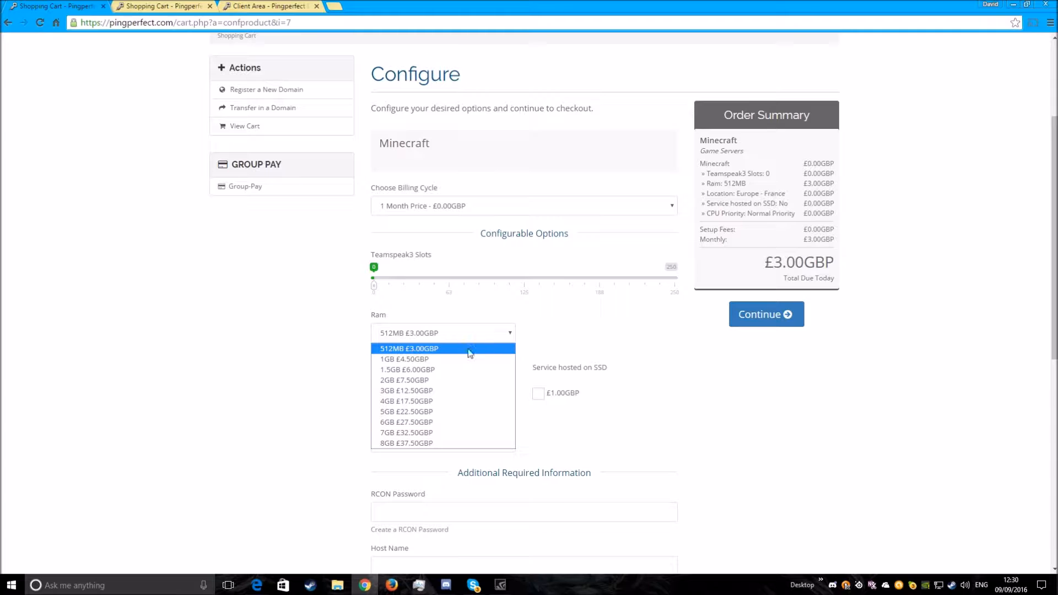
{"action": "left_click", "coordinate": [500, 336]}
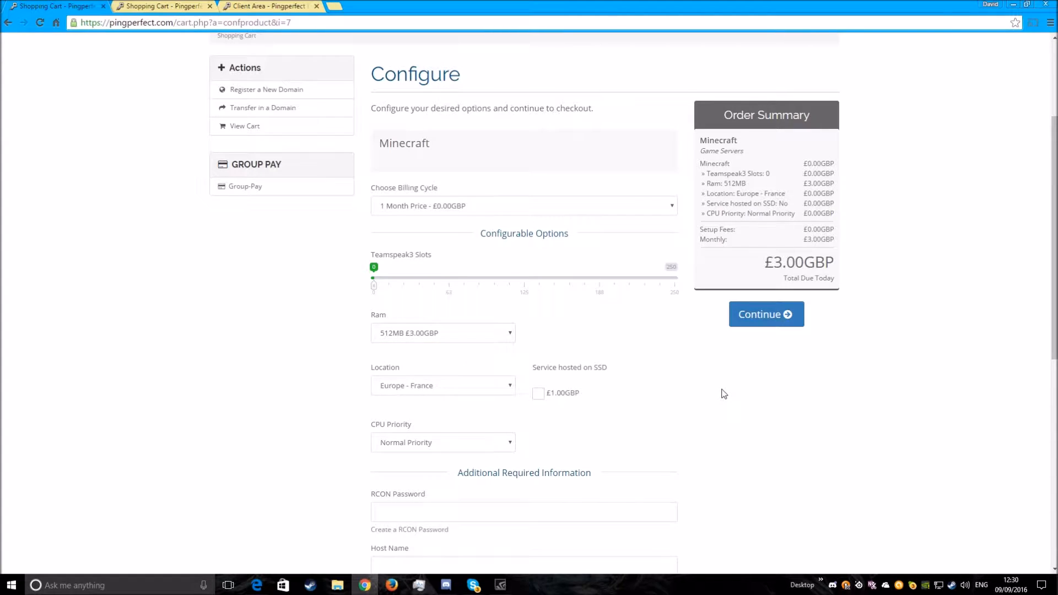
{"action": "scroll", "coordinate": [722, 395], "scroll_direction": "down", "scroll_amount": 4}
{"action": "scroll", "coordinate": [827, 415], "scroll_direction": "up", "scroll_amount": 7}
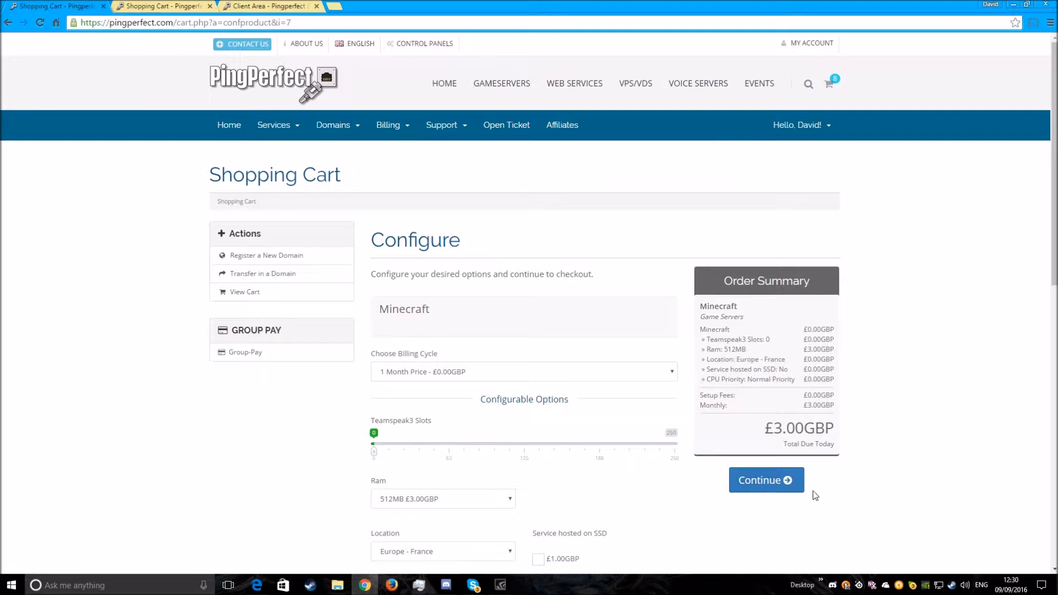
{"action": "scroll", "coordinate": [826, 429], "scroll_direction": "down", "scroll_amount": 2}
- Switch to the client area page of the active Minecraft service and log in to its control panel
{"action": "left_click", "coordinate": [155, 5]}
{"action": "left_click", "coordinate": [241, 5]}
{"action": "scroll", "coordinate": [495, 253], "scroll_direction": "up", "scroll_amount": 2}
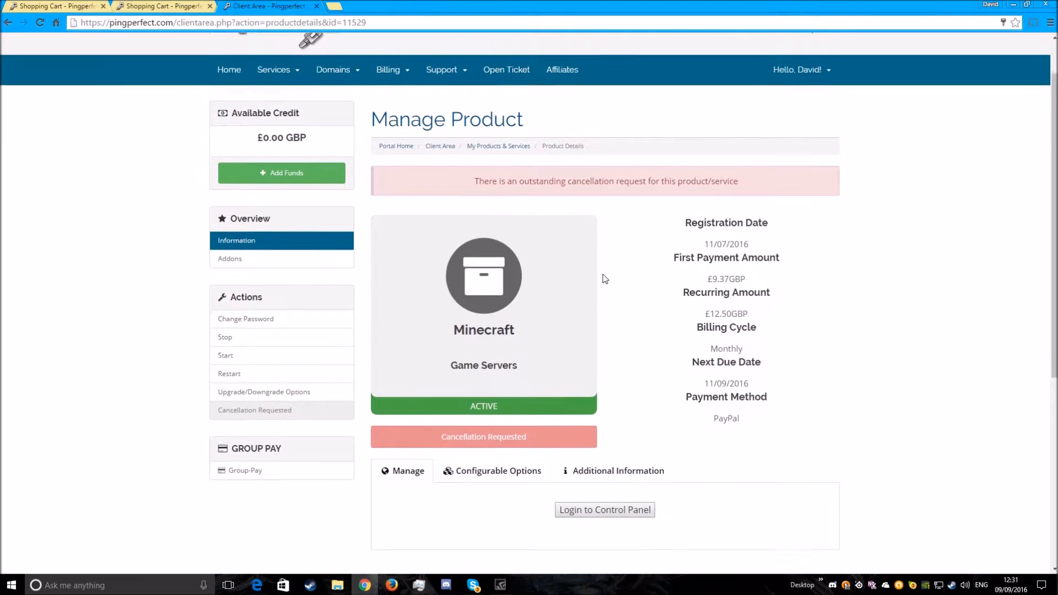
{"action": "scroll", "coordinate": [480, 210], "scroll_direction": "down", "scroll_amount": 4}
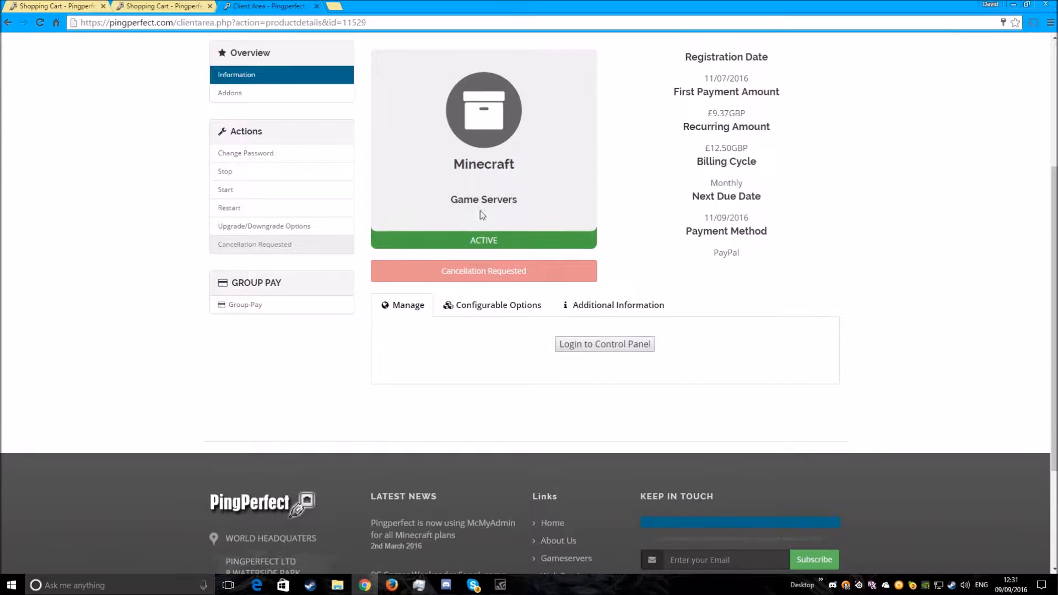
{"action": "left_click", "coordinate": [619, 345]}
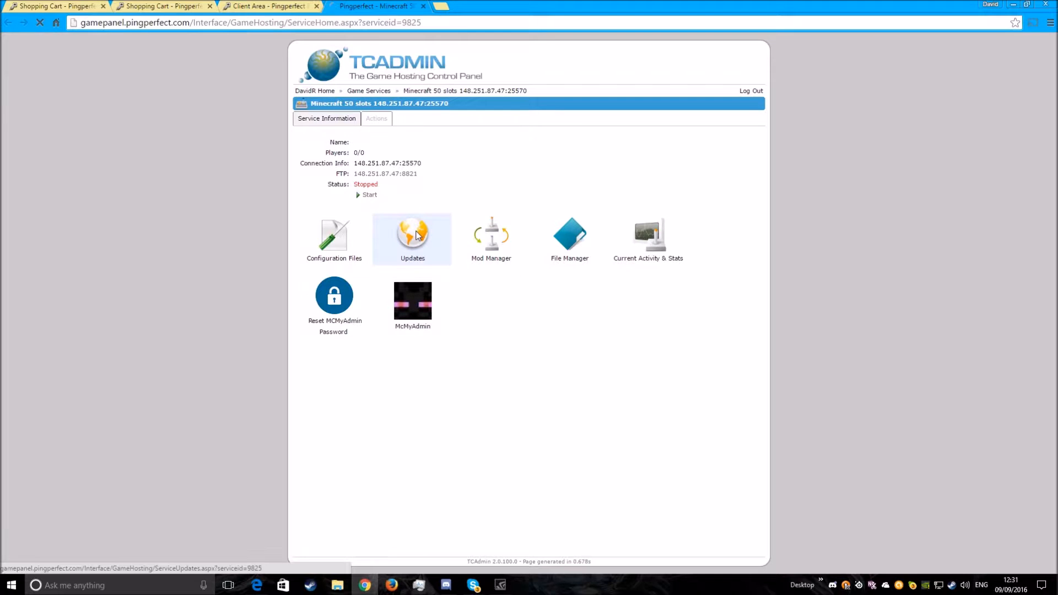
- Review the Minecraft versions offered as updates and the EULA agreement setting in the eula.txt configuration file
{"action": "left_click", "coordinate": [417, 242]}
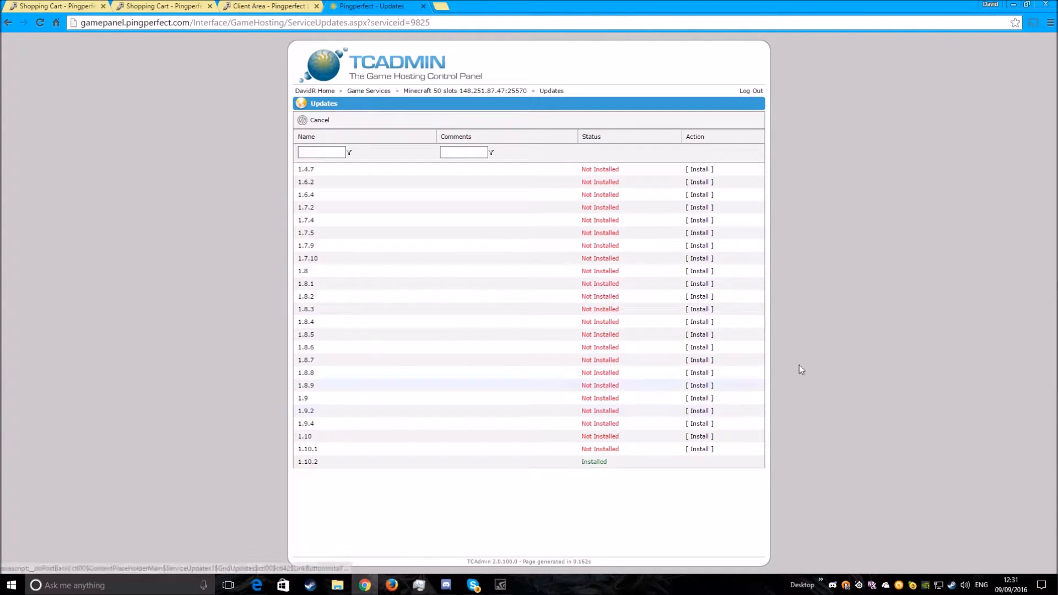
{"action": "left_click", "coordinate": [471, 91]}
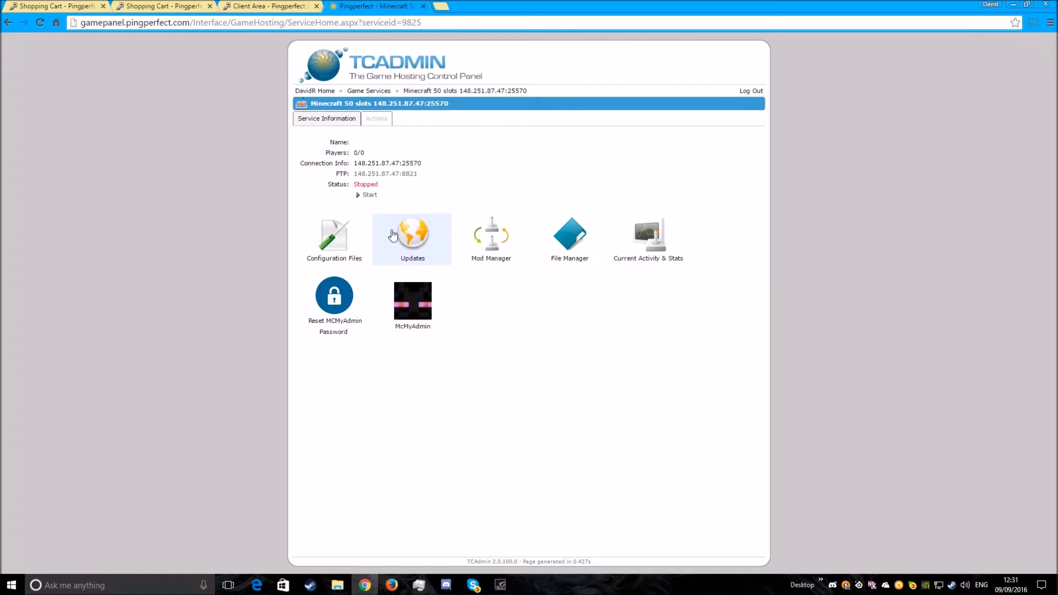
{"action": "left_click", "coordinate": [343, 241]}
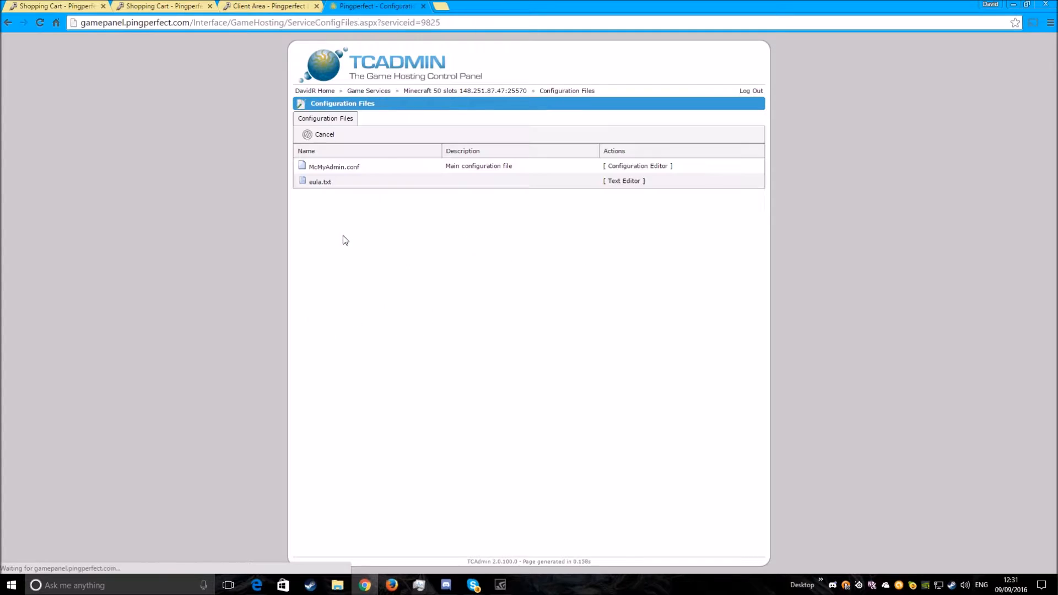
{"action": "left_click", "coordinate": [618, 183]}
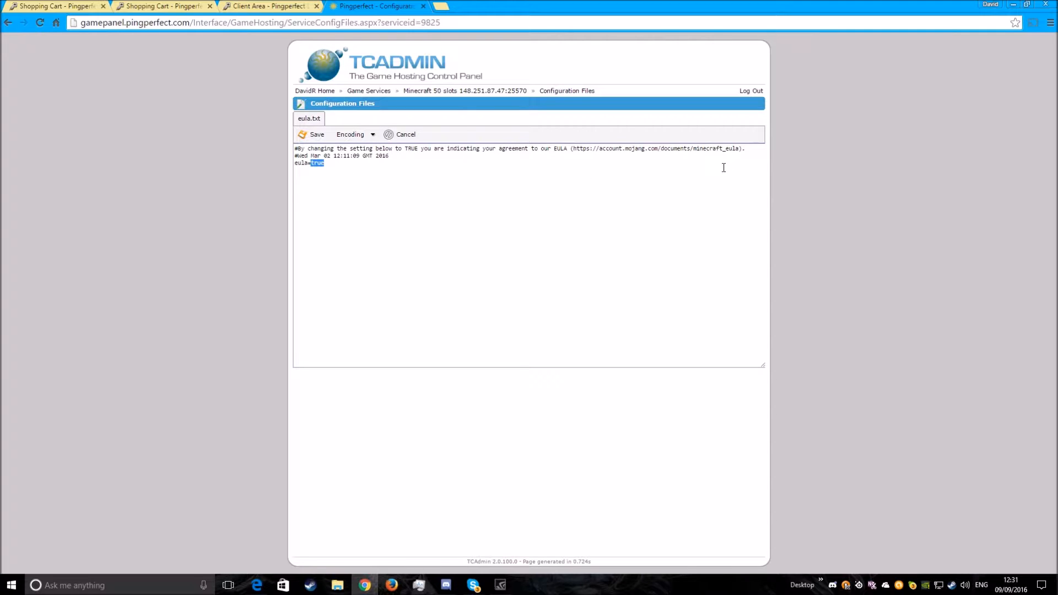
{"action": "left_click", "coordinate": [316, 135]}
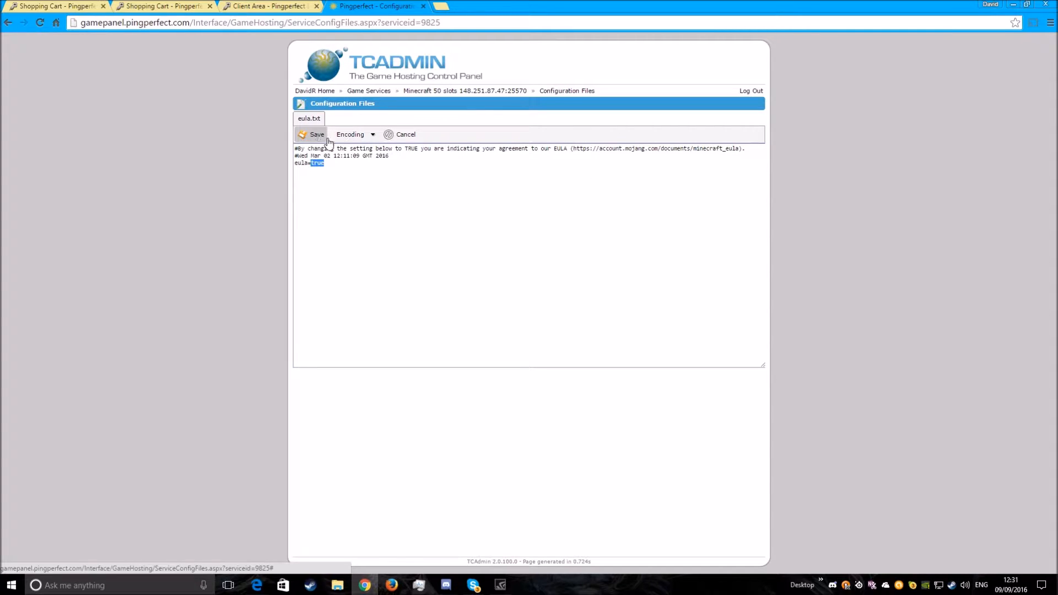
{"action": "left_click", "coordinate": [418, 92]}
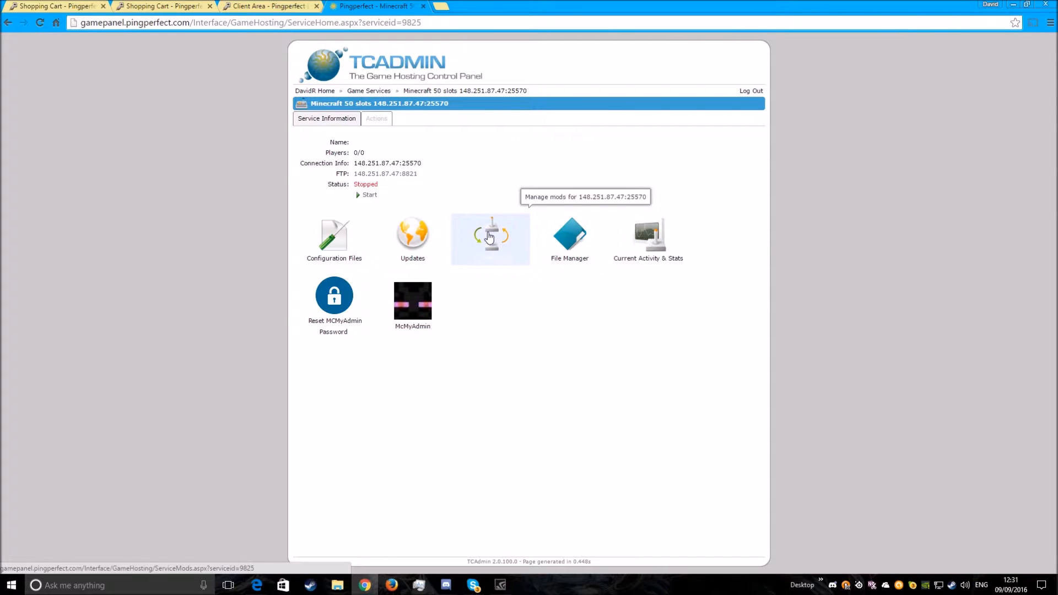
- Look over the mods available for installation, and start the Minecraft server from its service page
{"action": "left_click", "coordinate": [488, 235]}
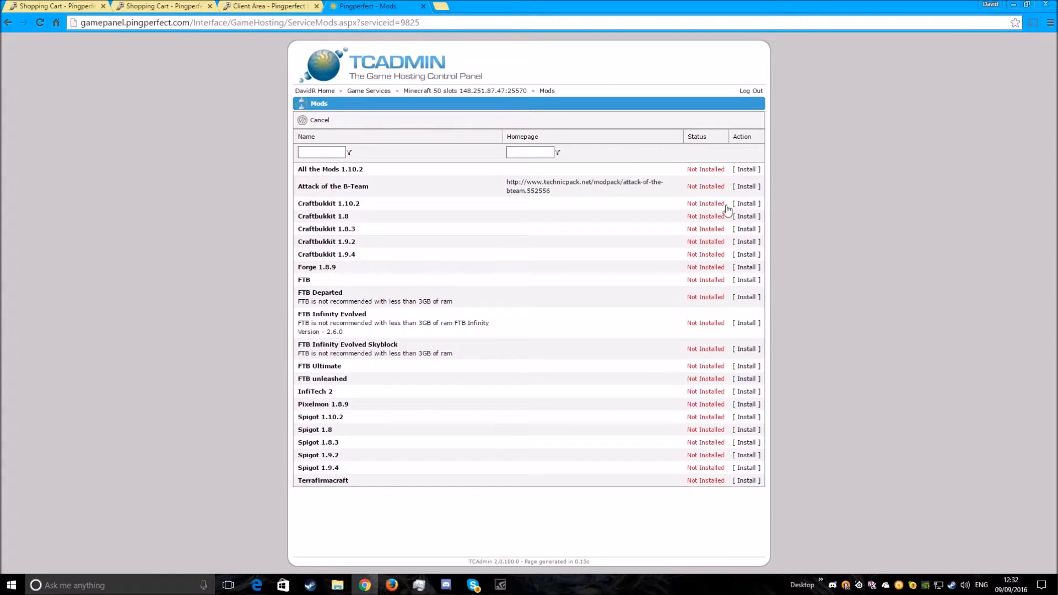
{"action": "left_click", "coordinate": [411, 92]}
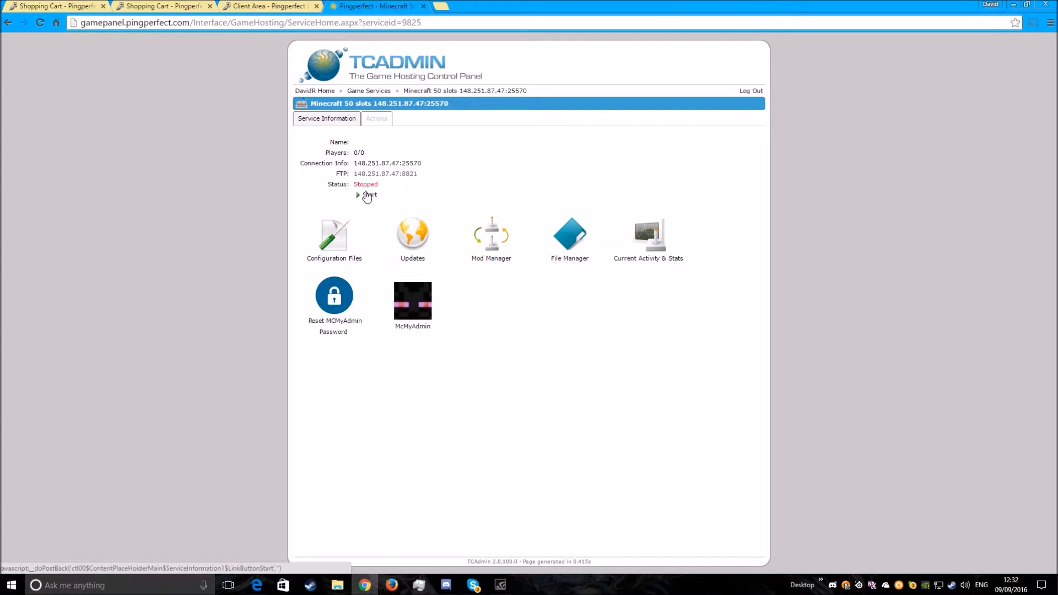
{"action": "left_click", "coordinate": [371, 196]}
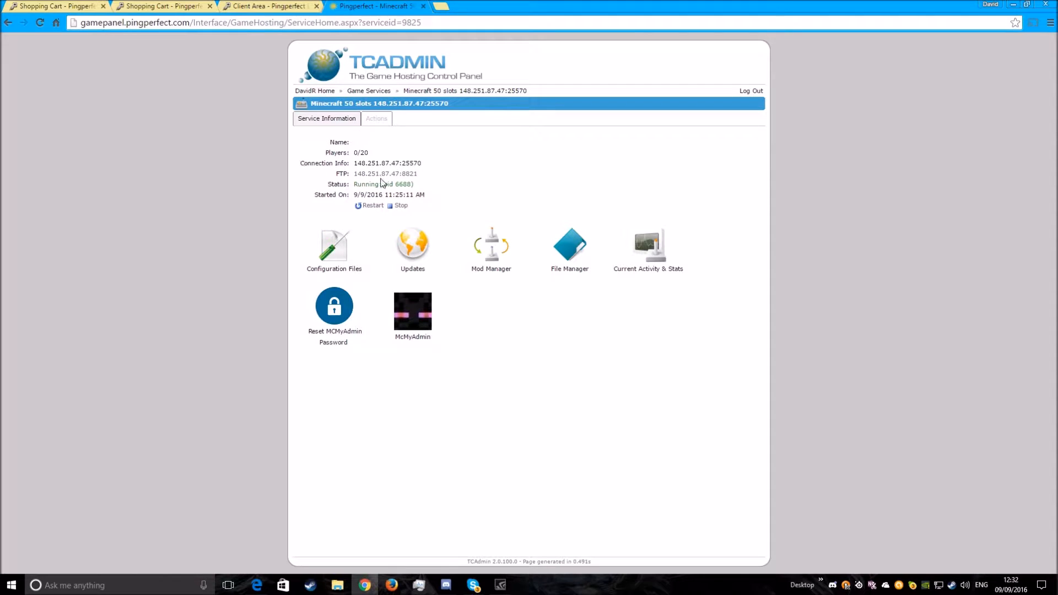
- Log in to McMyAdmin with the saved admin credentials and dismiss its welcome message
{"action": "left_click", "coordinate": [409, 324]}
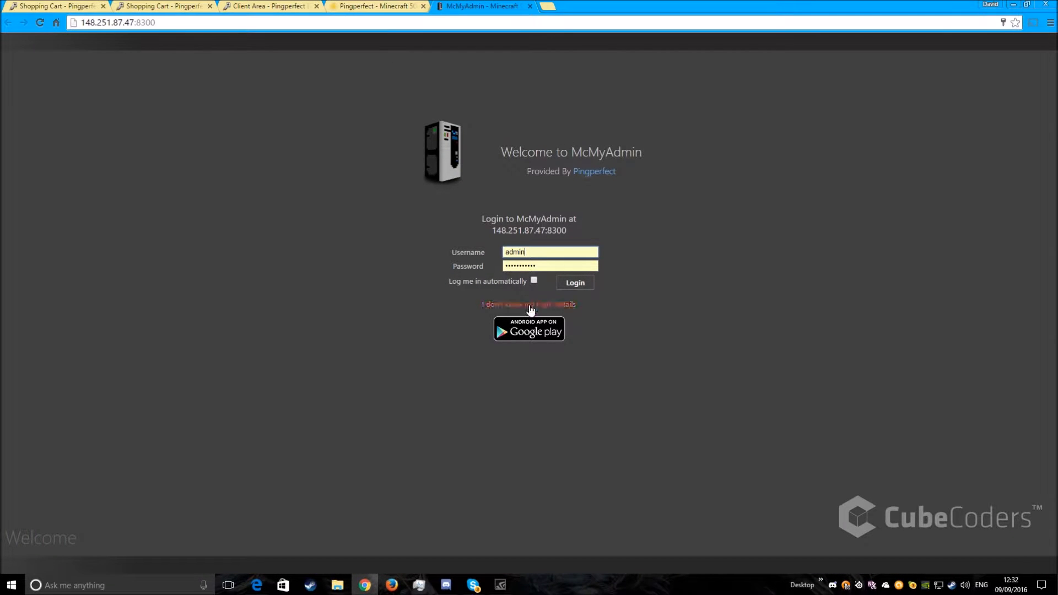
{"action": "left_click", "coordinate": [578, 283]}
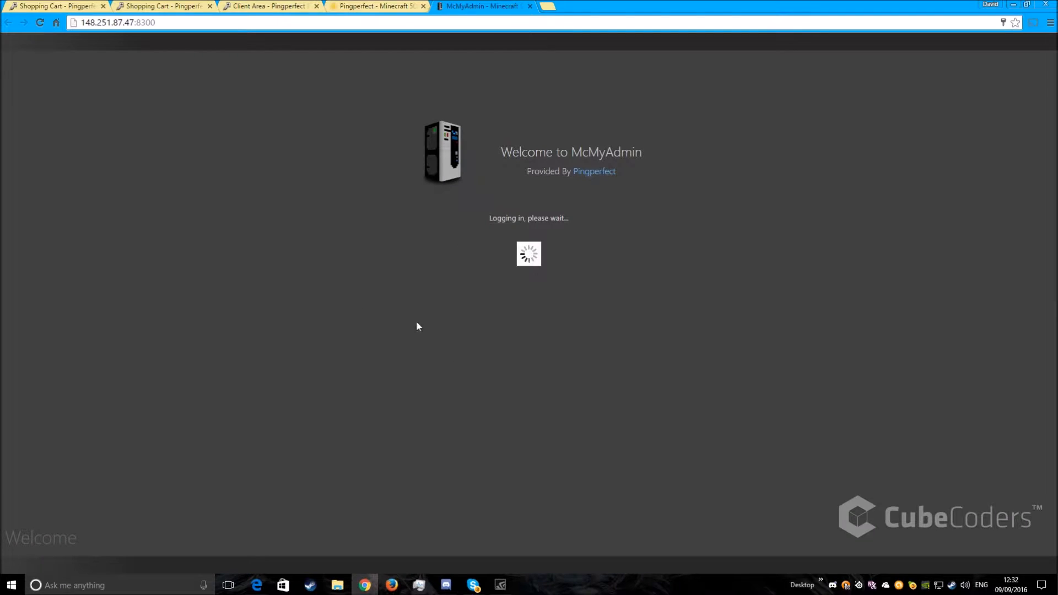
{"action": "key", "text": "ctrl+shift+Tab"}
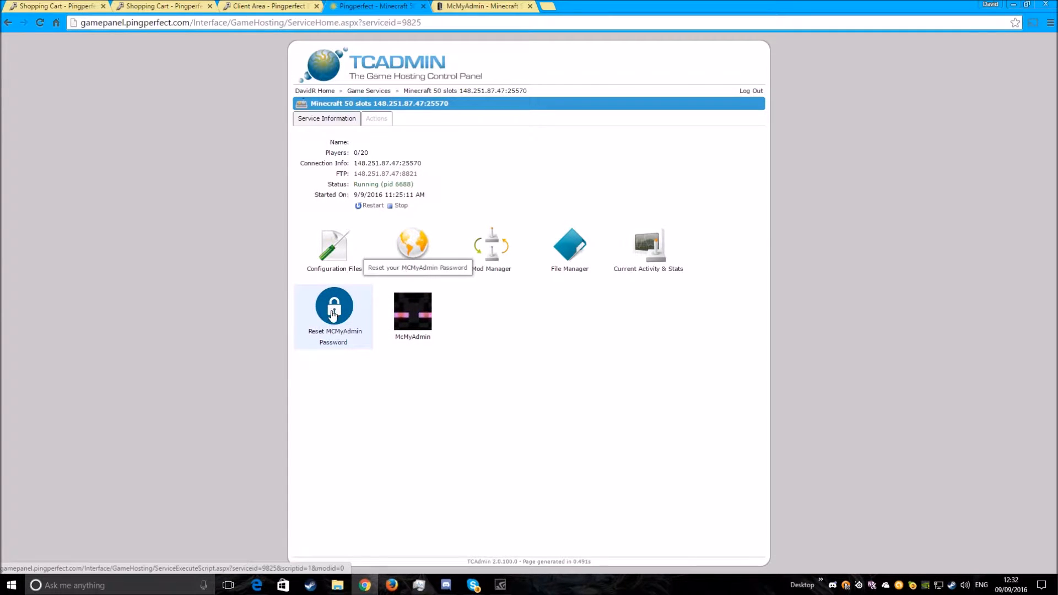
{"action": "left_click", "coordinate": [460, 4]}
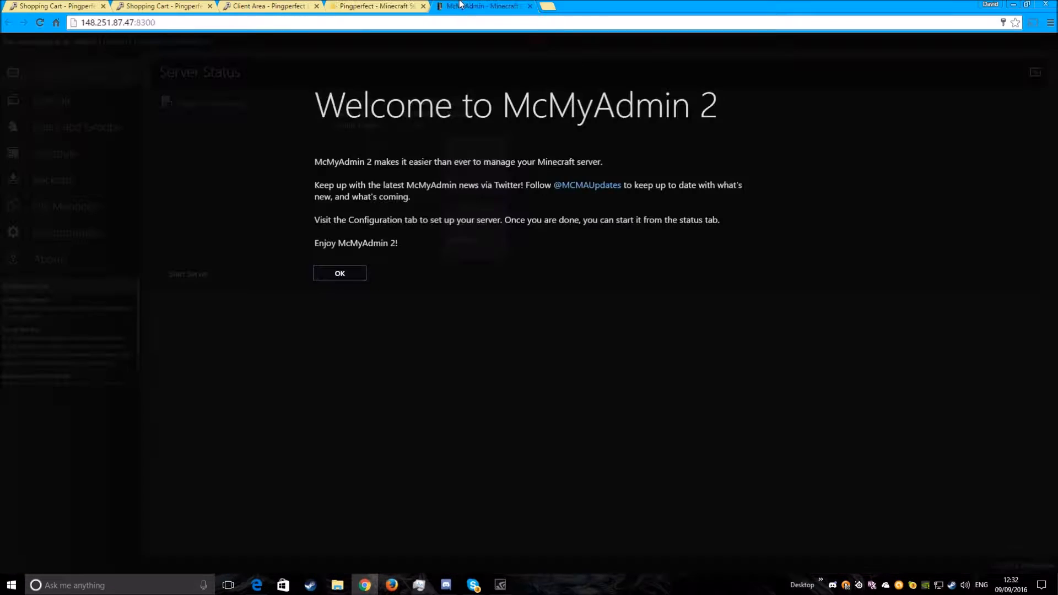
{"action": "left_click", "coordinate": [355, 273]}
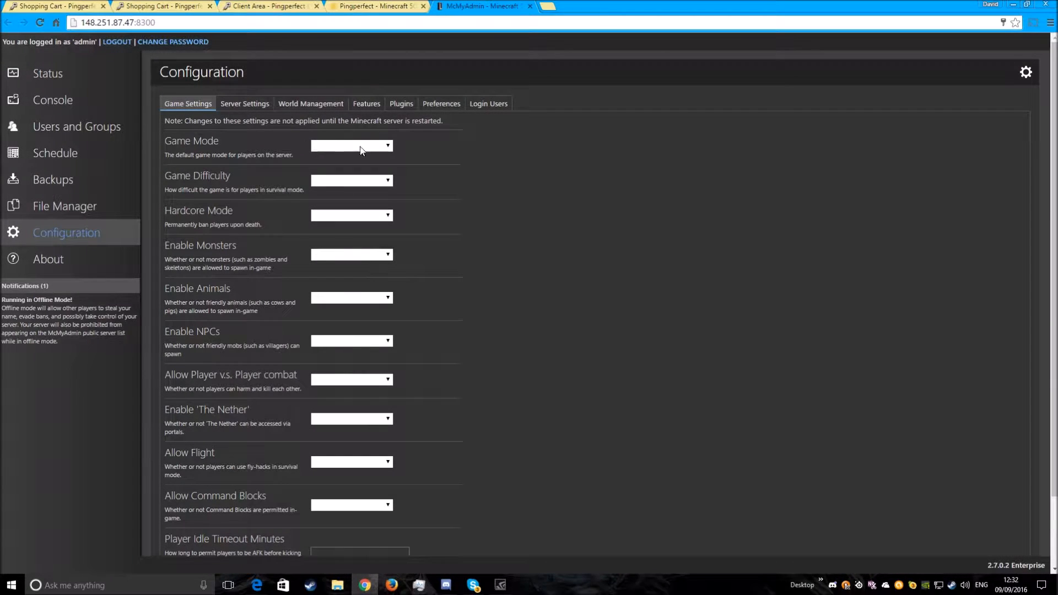
- Set the server's Game Mode to Survival in the McMyAdmin game settings
{"action": "scroll", "coordinate": [380, 273], "scroll_direction": "down", "scroll_amount": 1}
{"action": "scroll", "coordinate": [380, 274], "scroll_direction": "up", "scroll_amount": 1}
{"action": "left_click", "coordinate": [379, 146]}
{"action": "left_click", "coordinate": [372, 157]}
- Review the remaining game settings, including the Game Difficulty and Enable Monsters choices, without changing them
{"action": "left_click", "coordinate": [332, 181]}
{"action": "left_click", "coordinate": [332, 182]}
{"action": "left_click", "coordinate": [351, 258]}
{"action": "left_click", "coordinate": [361, 275]}
{"action": "scroll", "coordinate": [419, 303], "scroll_direction": "down", "scroll_amount": 2}
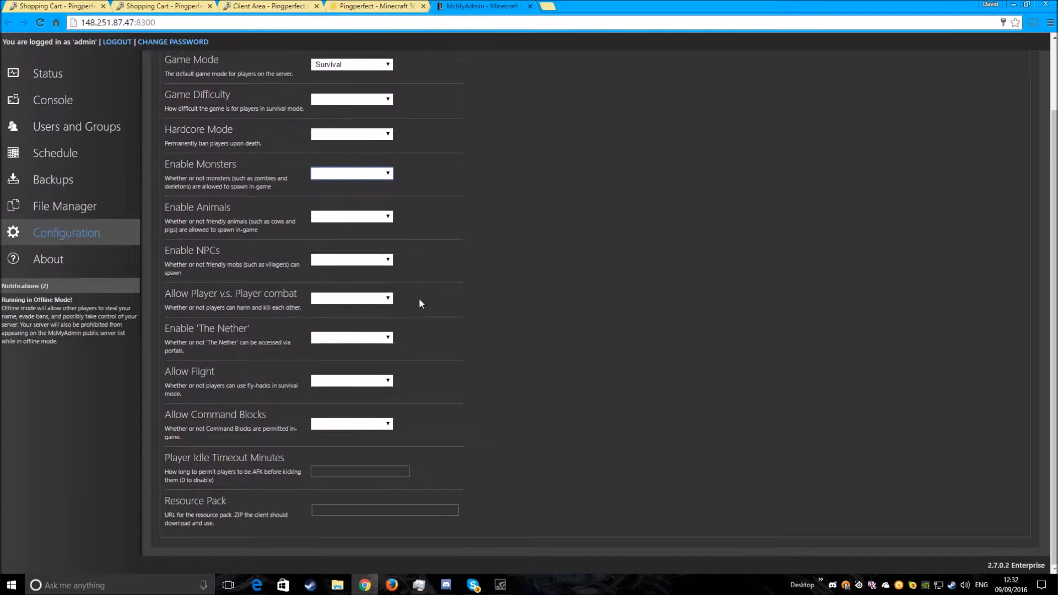
{"action": "scroll", "coordinate": [417, 338], "scroll_direction": "up", "scroll_amount": 2}
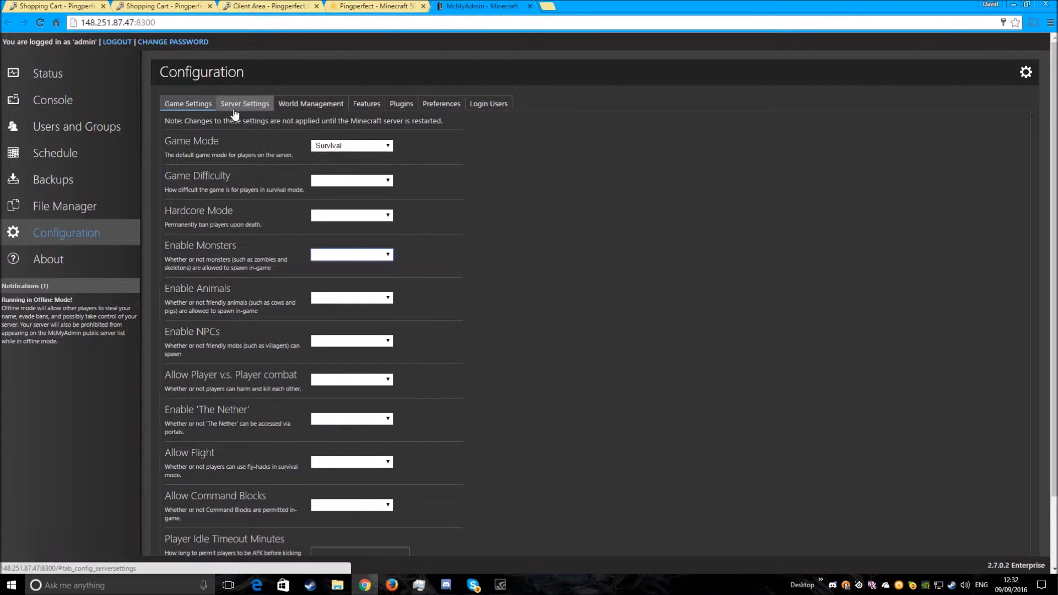
- Review the server settings and the world management section of the McMyAdmin configuration
{"action": "left_click", "coordinate": [254, 107]}
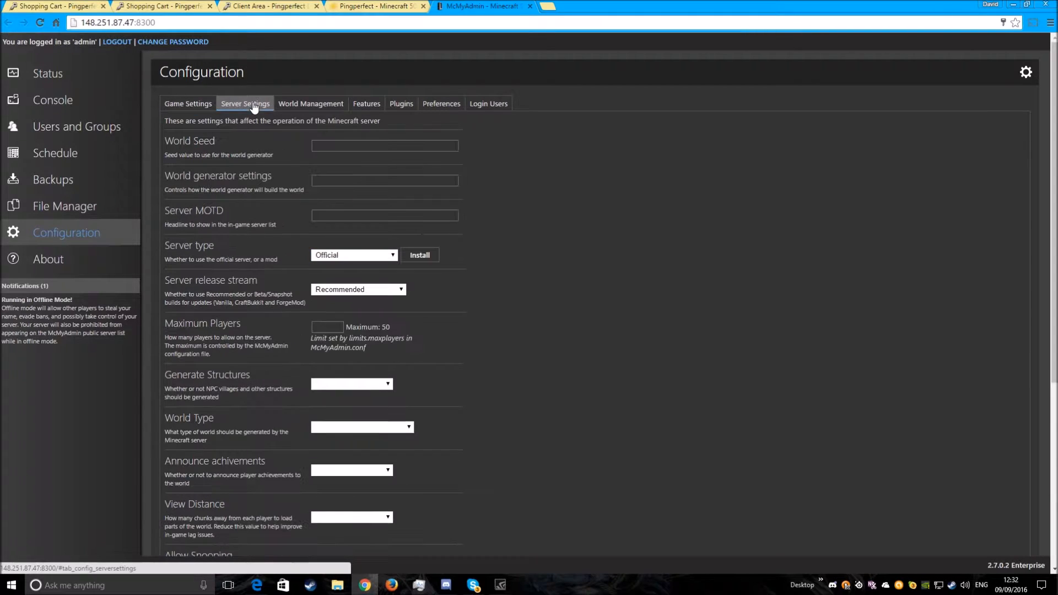
{"action": "scroll", "coordinate": [361, 270], "scroll_direction": "down", "scroll_amount": 3}
{"action": "scroll", "coordinate": [331, 231], "scroll_direction": "up", "scroll_amount": 3}
{"action": "left_click", "coordinate": [302, 105]}
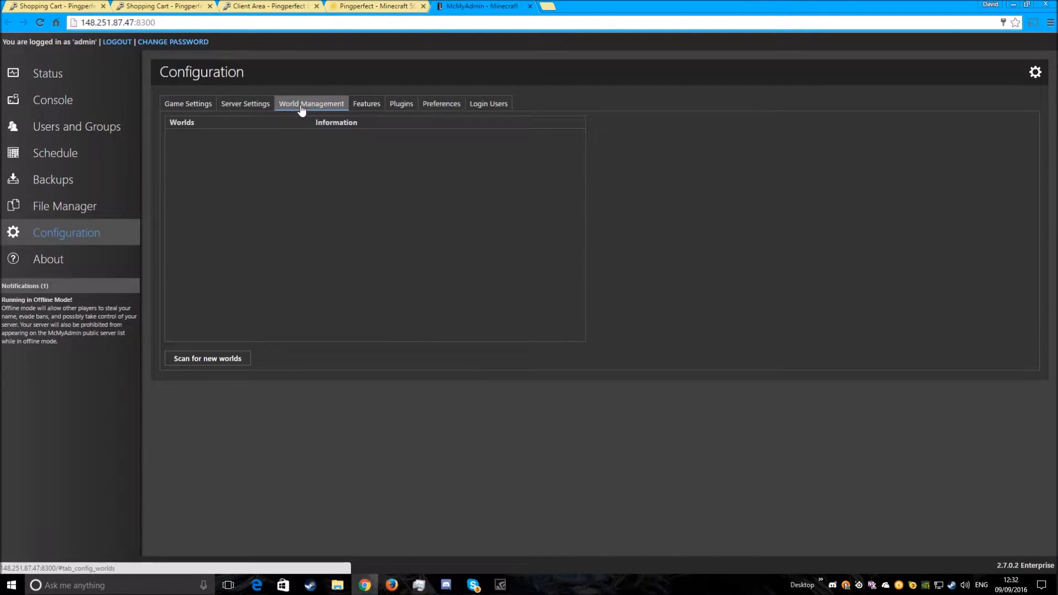
- Review the McMyAdmin features, plugins, preferences and login users, including the admin account's permissions, and return to the game settings
{"action": "left_click", "coordinate": [369, 107]}
{"action": "left_click", "coordinate": [404, 107]}
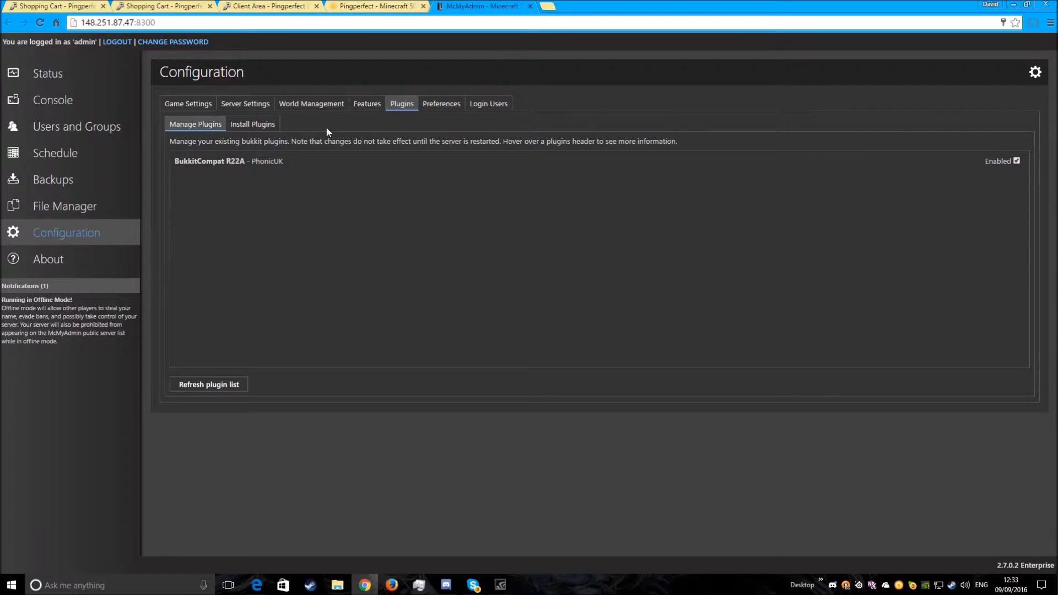
{"action": "left_click", "coordinate": [446, 107]}
{"action": "left_click", "coordinate": [488, 103]}
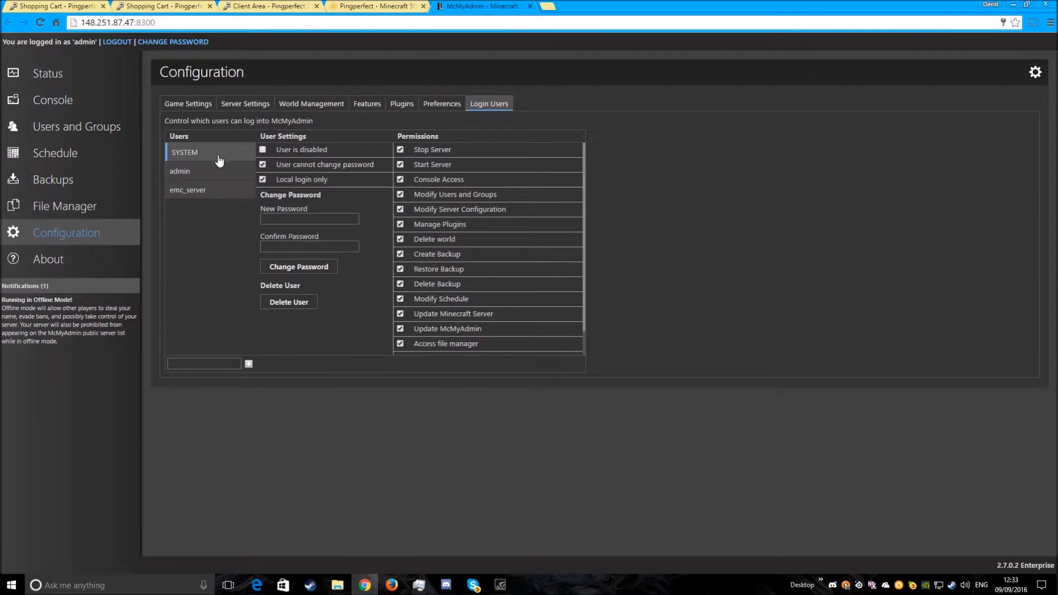
{"action": "left_click", "coordinate": [215, 173]}
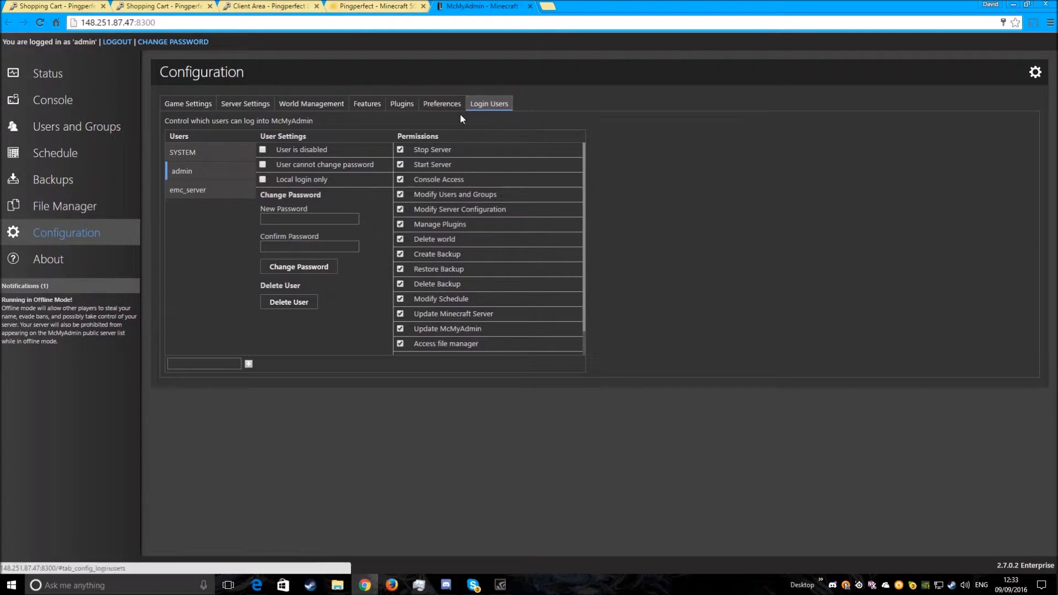
{"action": "left_click", "coordinate": [188, 104]}
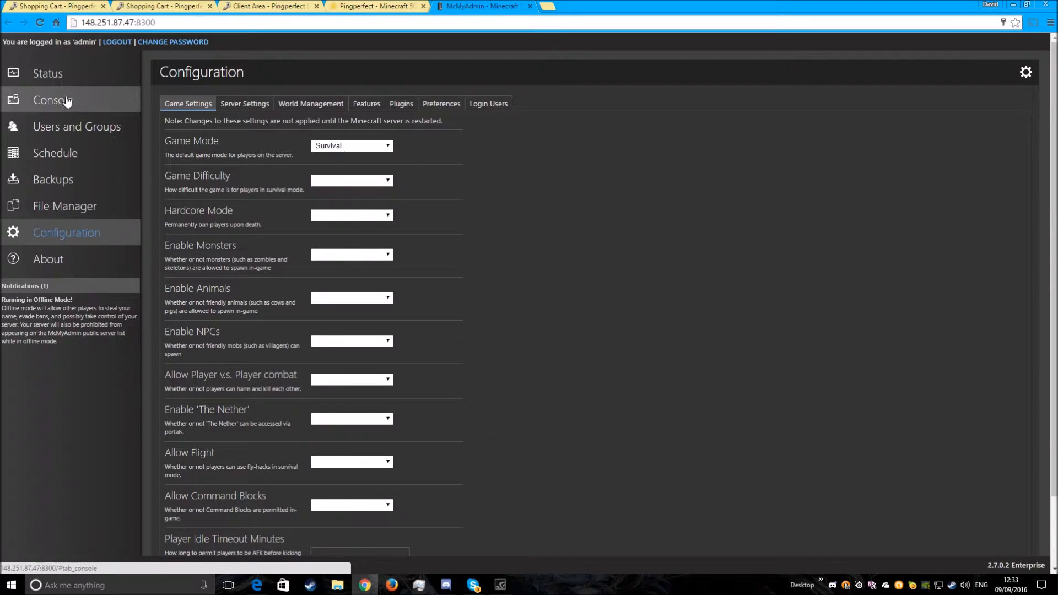
- Check the console and the server status in McMyAdmin, and start the Minecraft server
{"action": "left_click", "coordinate": [98, 105]}
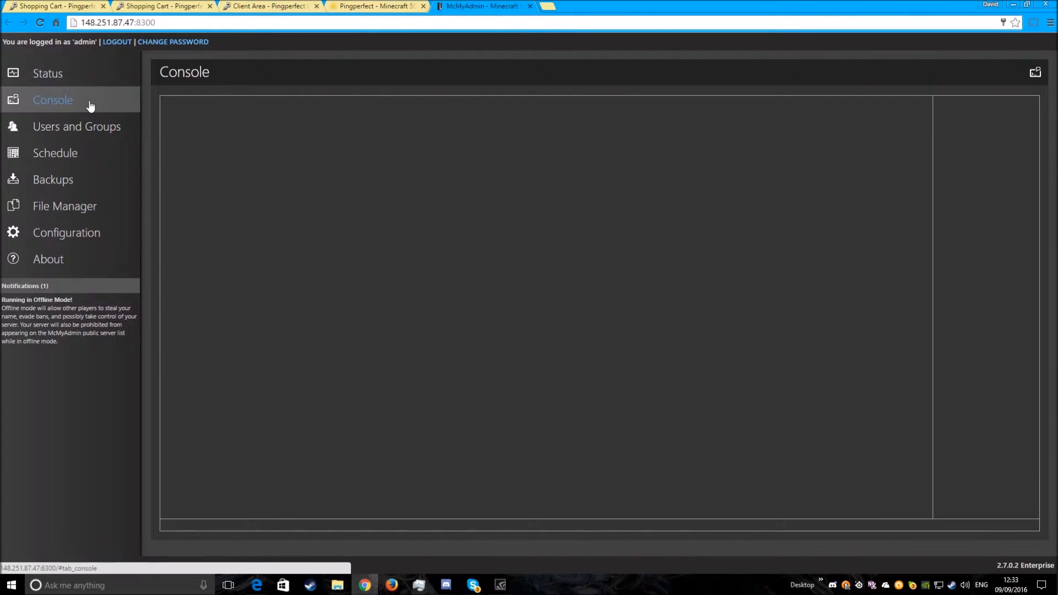
{"action": "left_click", "coordinate": [75, 83]}
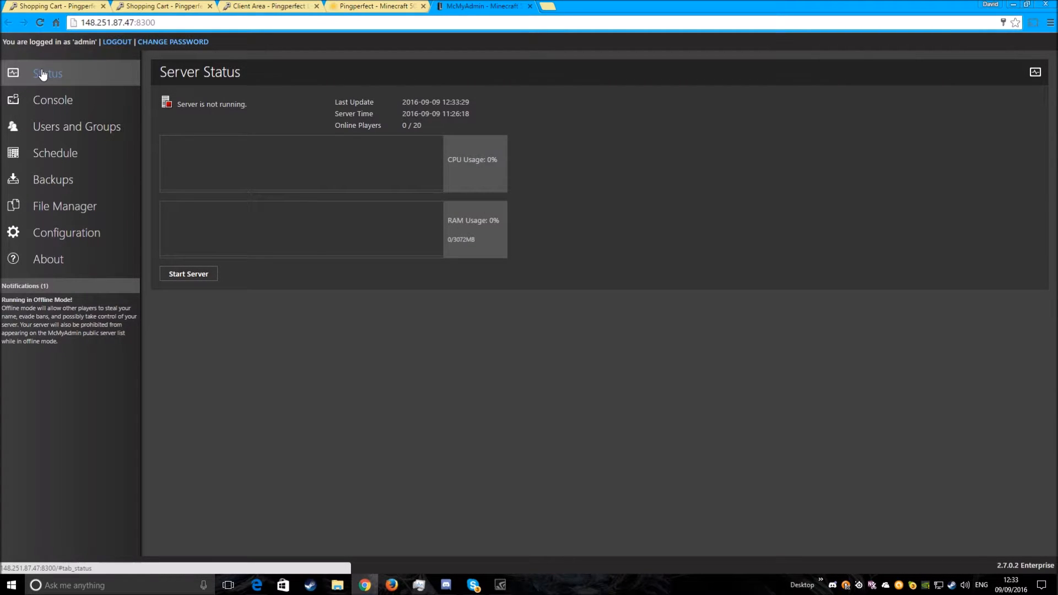
{"action": "left_click_drag", "start_coordinate": [177, 104], "coordinate": [252, 106]}
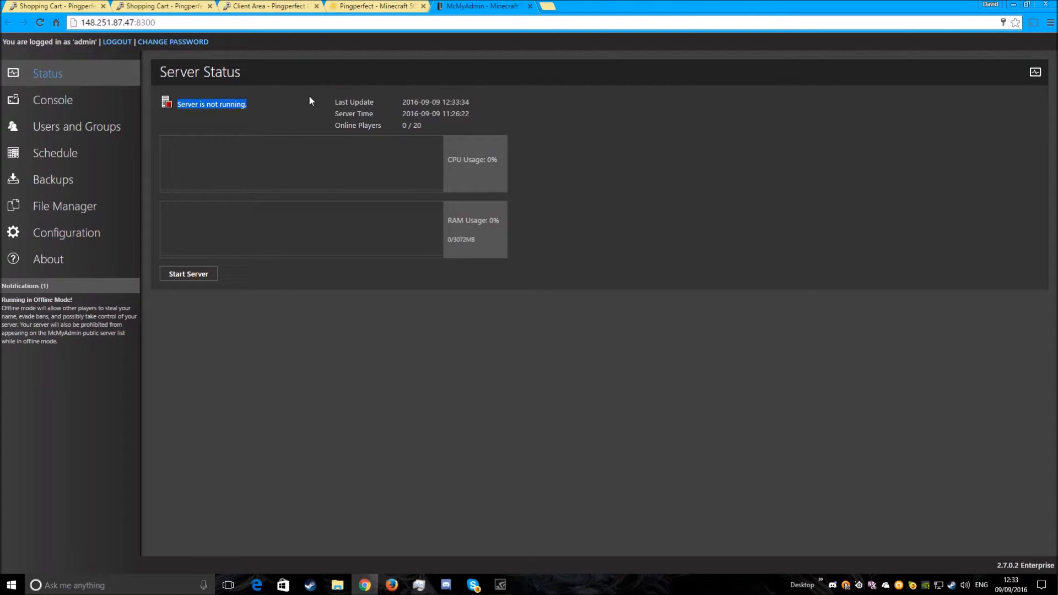
{"action": "left_click", "coordinate": [197, 277]}
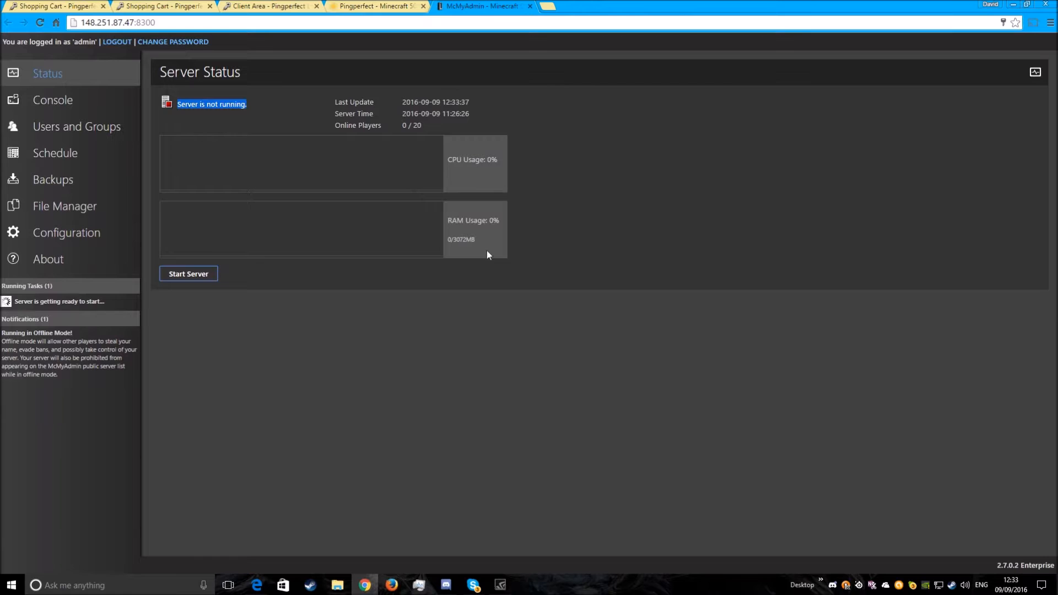
- Follow the server's startup status message on the Server Status page
{"action": "left_click_drag", "start_coordinate": [182, 102], "coordinate": [285, 105]}
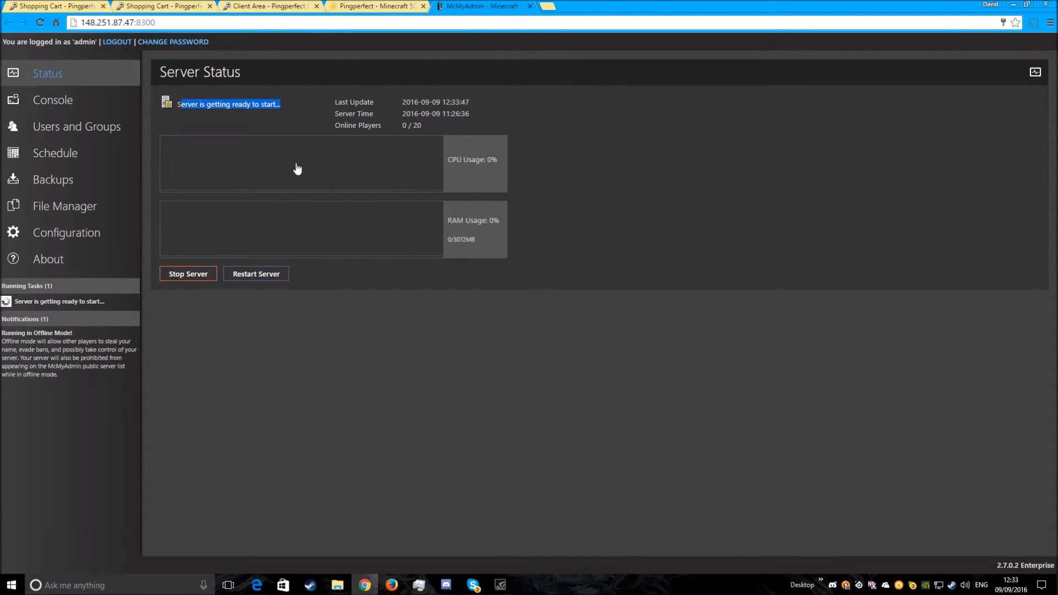
{"action": "left_click_drag", "start_coordinate": [200, 118], "coordinate": [313, 114]}
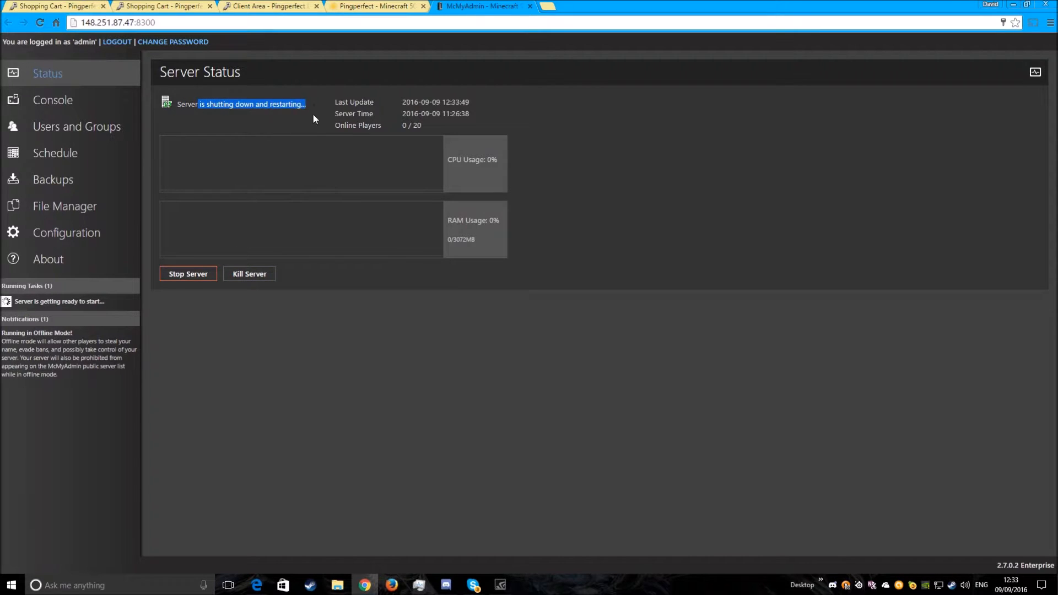
{"action": "left_click_drag", "start_coordinate": [196, 106], "coordinate": [279, 105]}
{"action": "left_click", "coordinate": [298, 120]}
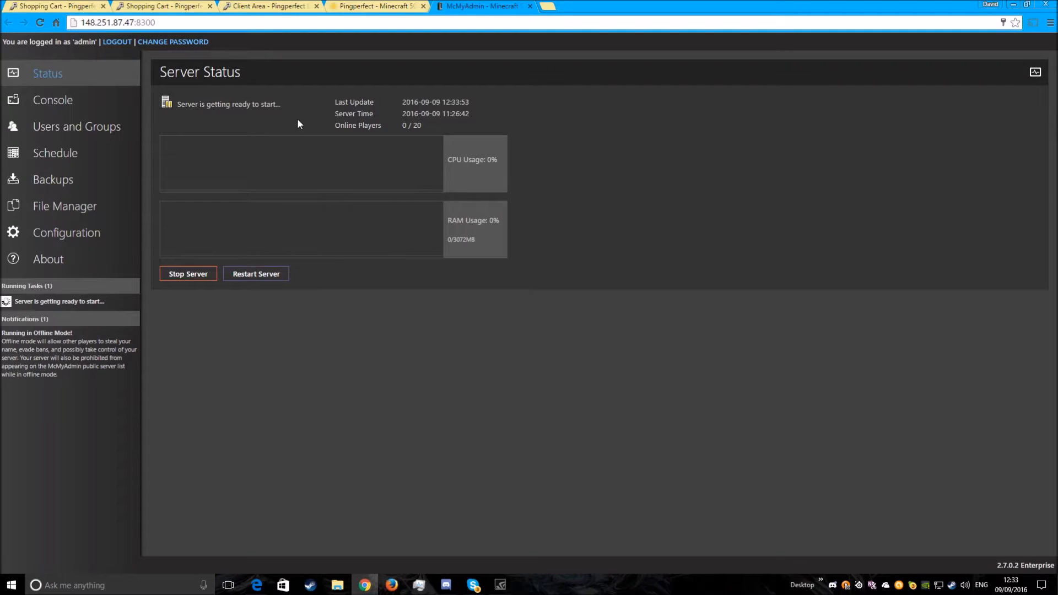
{"action": "left_click_drag", "start_coordinate": [181, 106], "coordinate": [323, 111]}
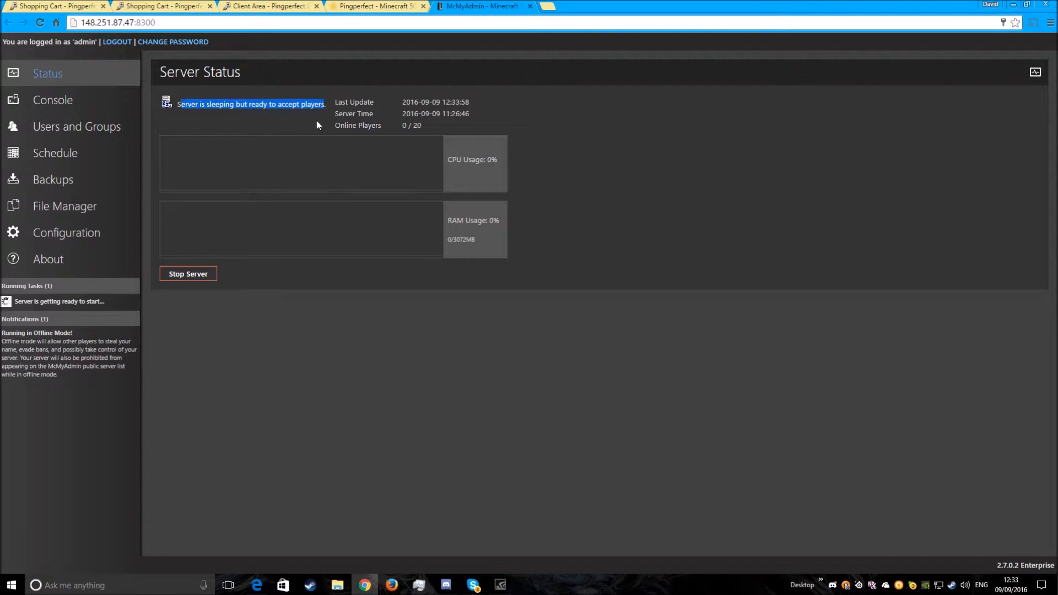
{"action": "left_click", "coordinate": [510, 141]}
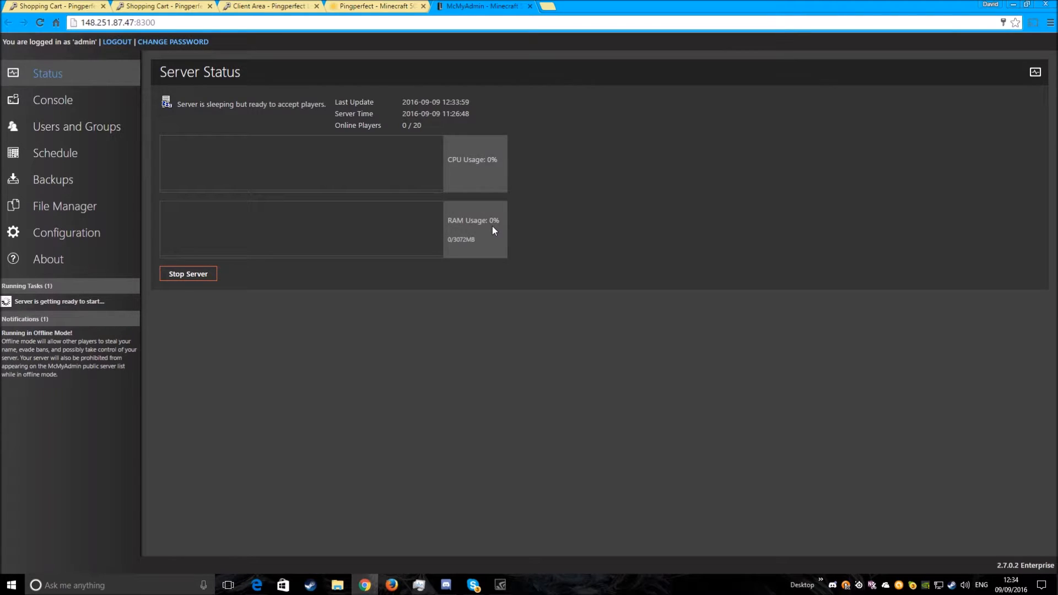
- Send the message "hello" through the server console
{"action": "left_click", "coordinate": [108, 103]}
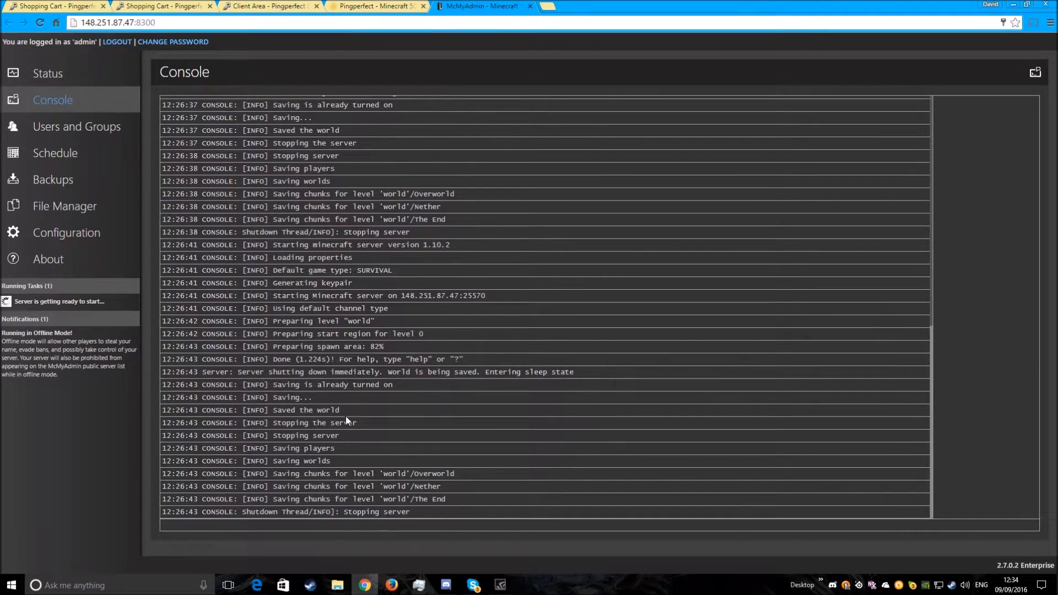
{"action": "left_click", "coordinate": [295, 523]}
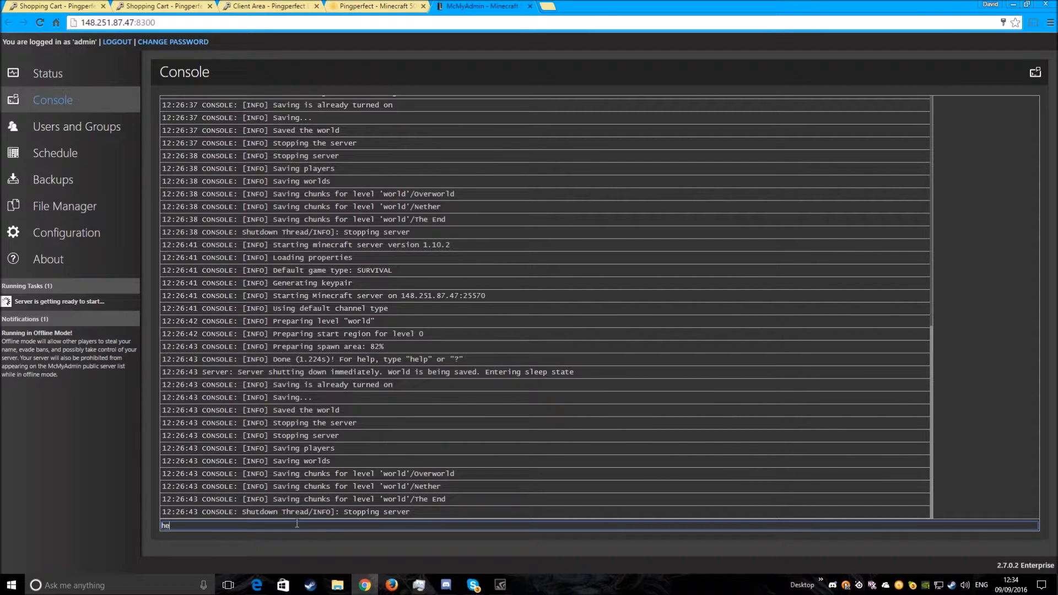
{"action": "key", "text": "Return"}
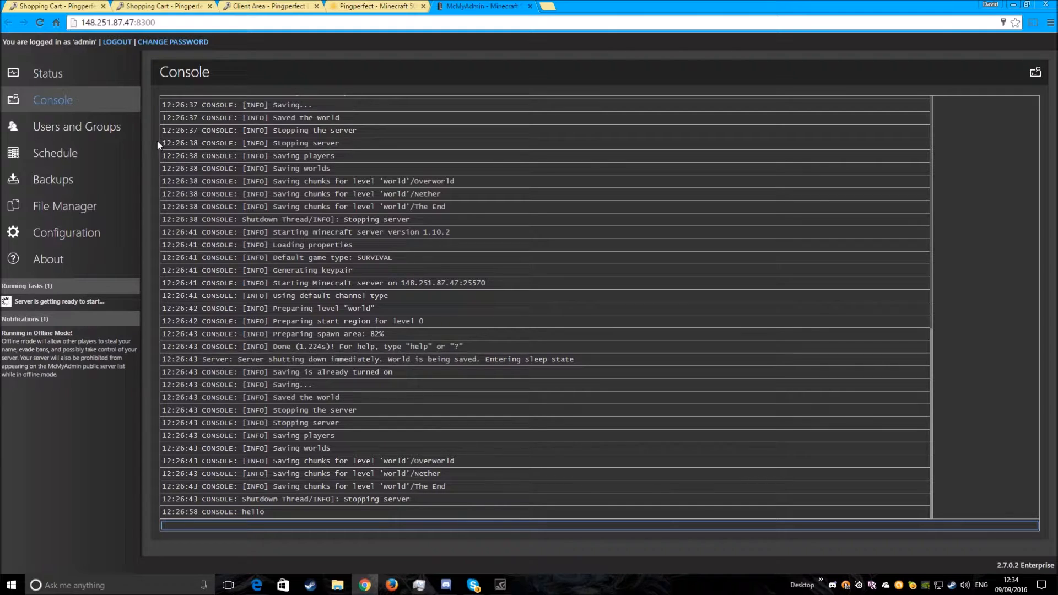
- Review the Users and Groups, Schedule, Backups, File Manager and Configuration sections, and return to the server status
{"action": "left_click", "coordinate": [95, 135]}
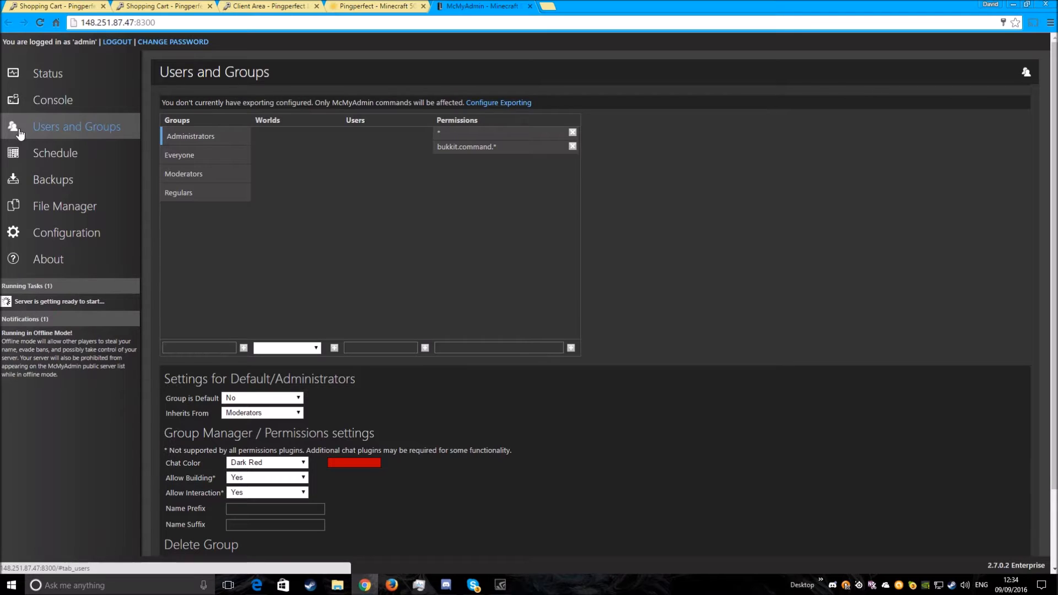
{"action": "left_click", "coordinate": [91, 153]}
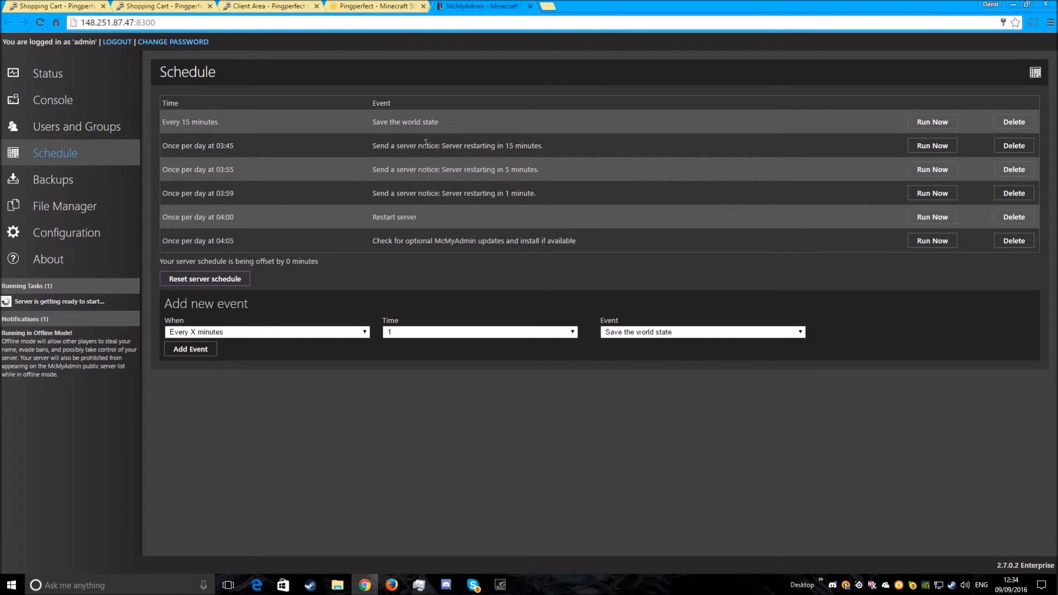
{"action": "left_click_drag", "start_coordinate": [172, 145], "coordinate": [236, 174]}
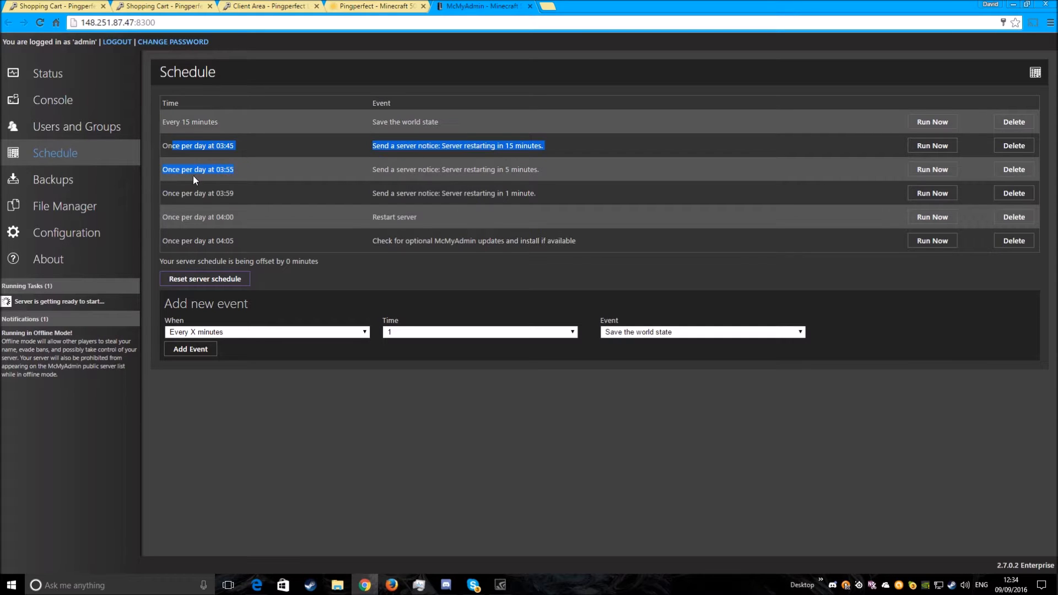
{"action": "left_click", "coordinate": [81, 180]}
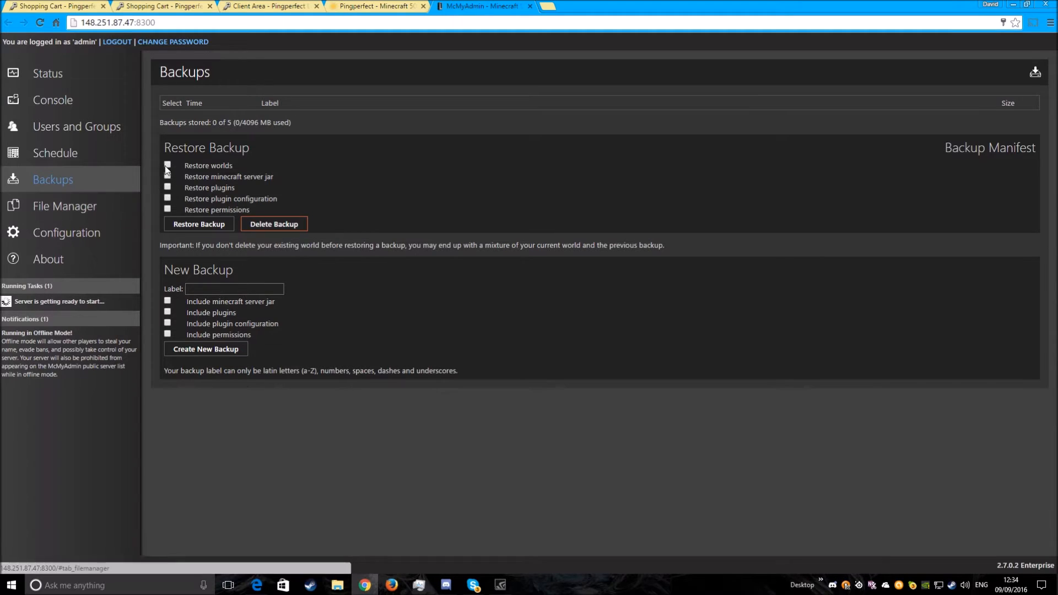
{"action": "left_click", "coordinate": [86, 215]}
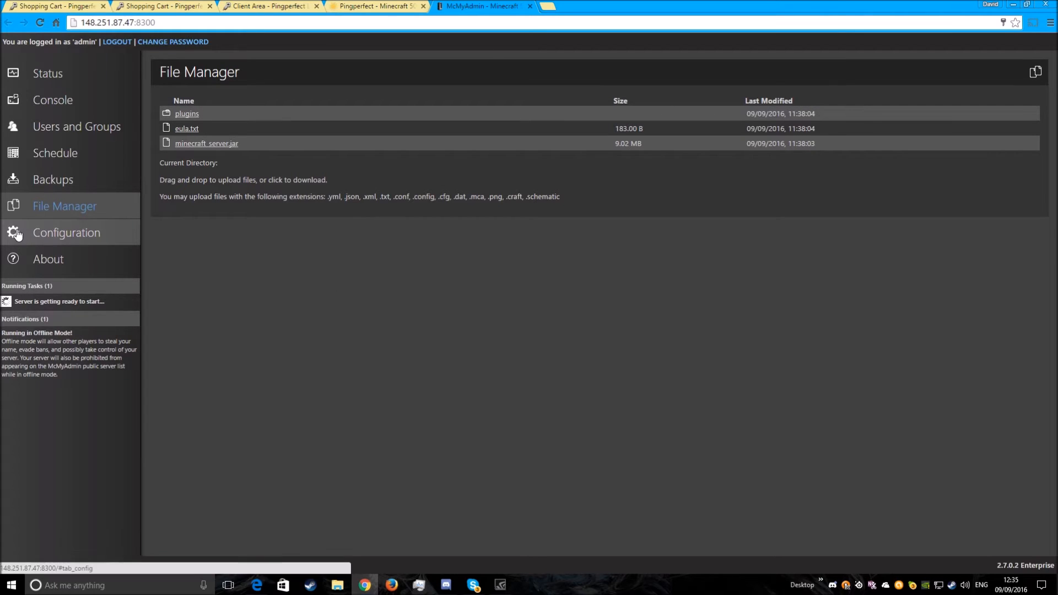
{"action": "left_click", "coordinate": [112, 235]}
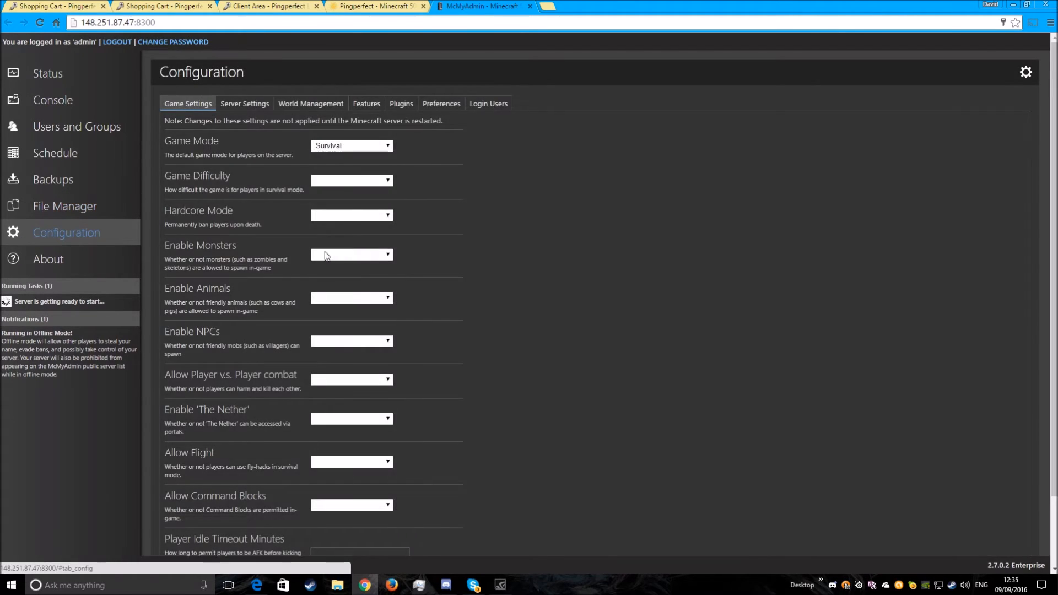
{"action": "left_click", "coordinate": [67, 72]}
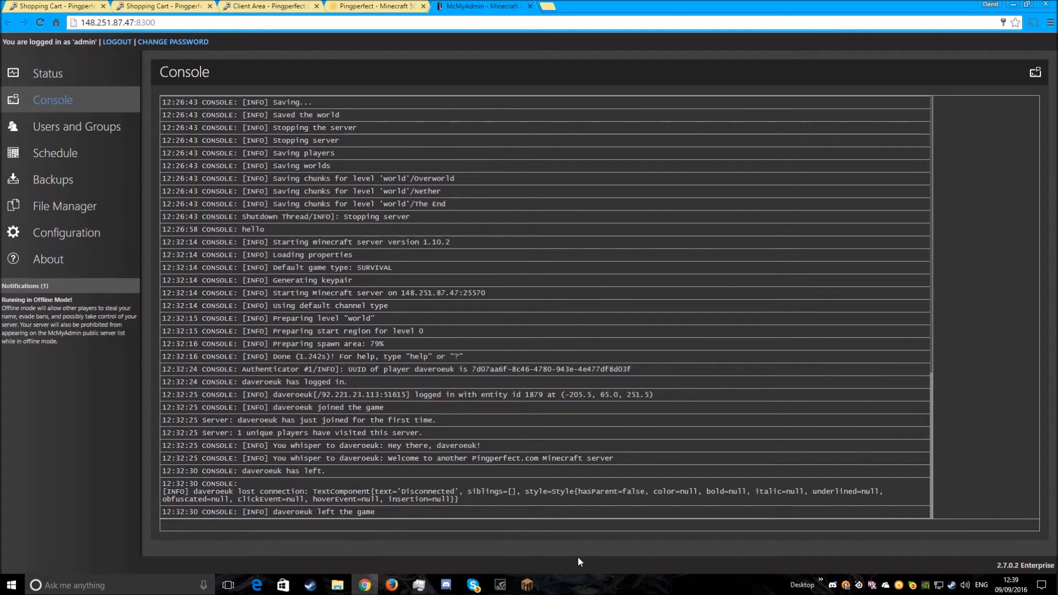
- Switch to the TCAdmin service page and copy the Minecraft server's connection address 148.251.87.47:25570
{"action": "left_click", "coordinate": [377, 12]}
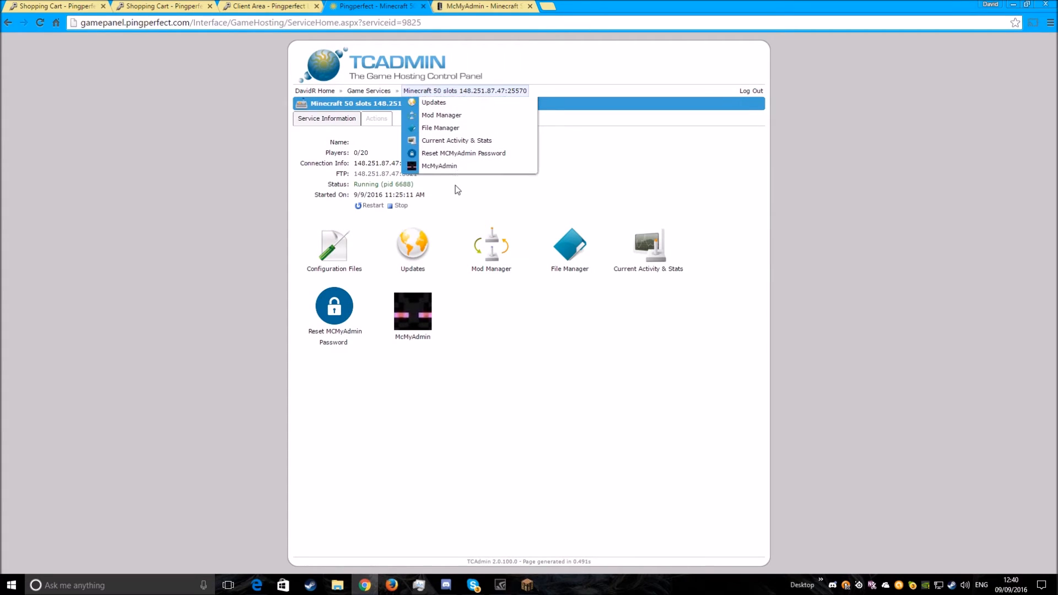
{"action": "left_click_drag", "start_coordinate": [301, 163], "coordinate": [354, 164]}
{"action": "left_click", "coordinate": [418, 166]}
{"action": "right_click", "coordinate": [361, 163]}
{"action": "left_click", "coordinate": [380, 170]}
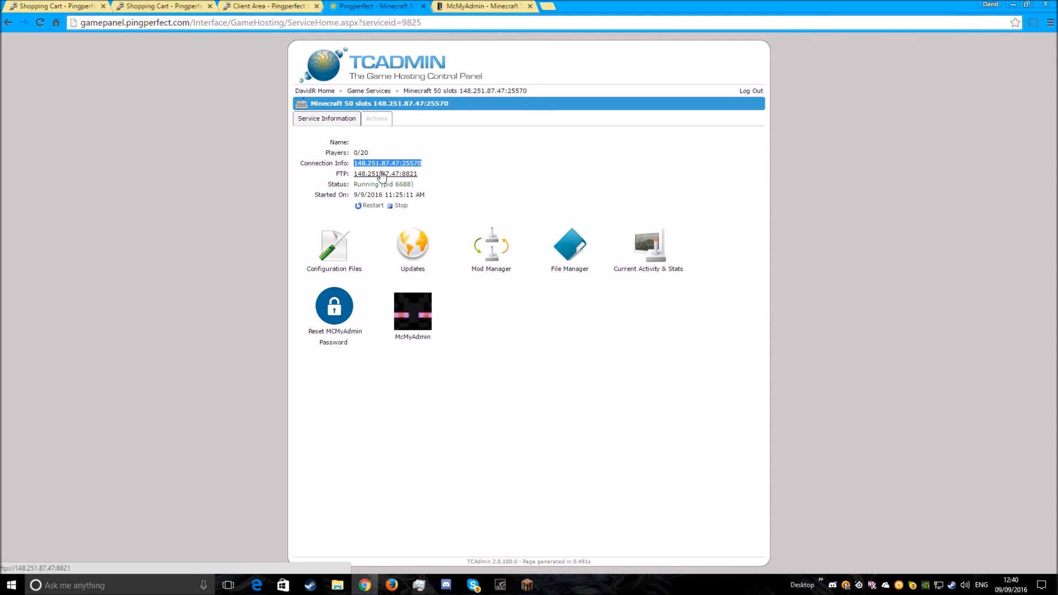
- Switch to Minecraft and start a new multiplayer server entry named "my server"
{"action": "left_click", "coordinate": [527, 585]}
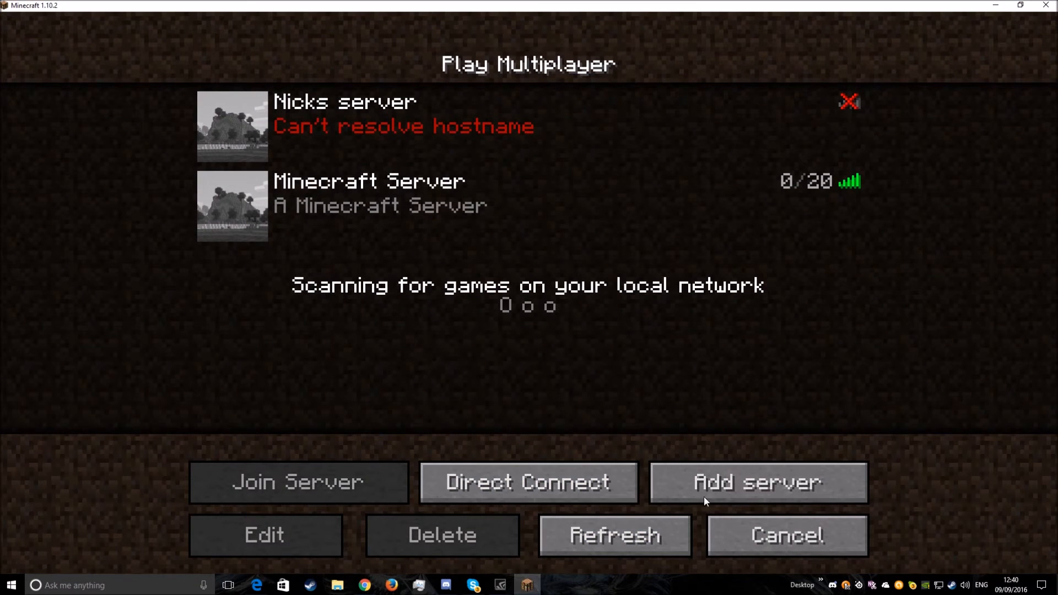
{"action": "left_click", "coordinate": [726, 488]}
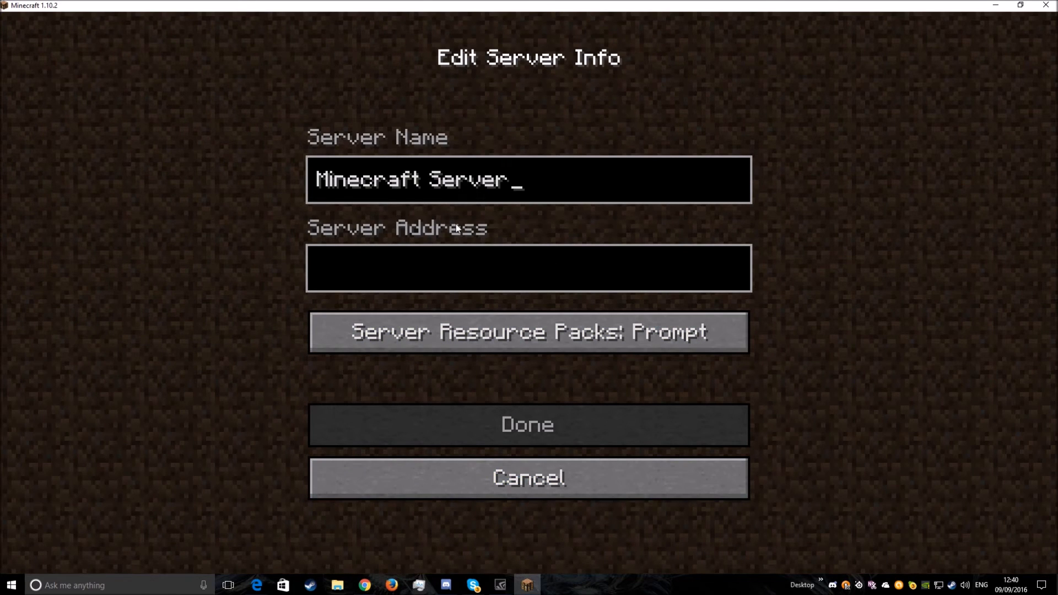
{"action": "key", "text": "BackSpace"}
{"action": "key", "text": "BackSpace"}
{"action": "key", "text": "BackSpace"}
{"action": "key", "text": "BackSpace"}
{"action": "key", "text": "BackSpace"}
{"action": "key", "text": "BackSpace"}
{"action": "key", "text": "BackSpace"}
{"action": "key", "text": "BackSpace"}
{"action": "key", "text": "BackSpace"}
{"action": "key", "text": "BackSpace"}
{"action": "key", "text": "BackSpace"}
{"action": "key", "text": "BackSpace"}
{"action": "key", "text": "BackSpace"}
{"action": "key", "text": "BackSpace"}
{"action": "key", "text": "BackSpace"}
{"action": "key", "text": "BackSpace"}
{"action": "type", "text": "my server"}
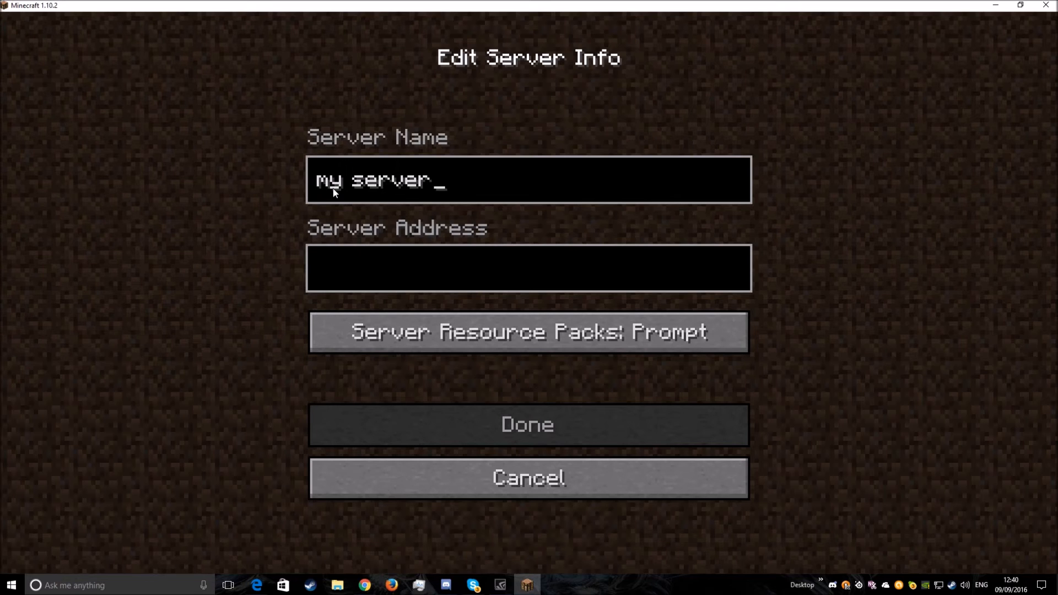
- Paste 148.251.87.47:25570 as the server address and save the new server entry
{"action": "left_click", "coordinate": [404, 276]}
{"action": "key", "text": "ctrl+v"}
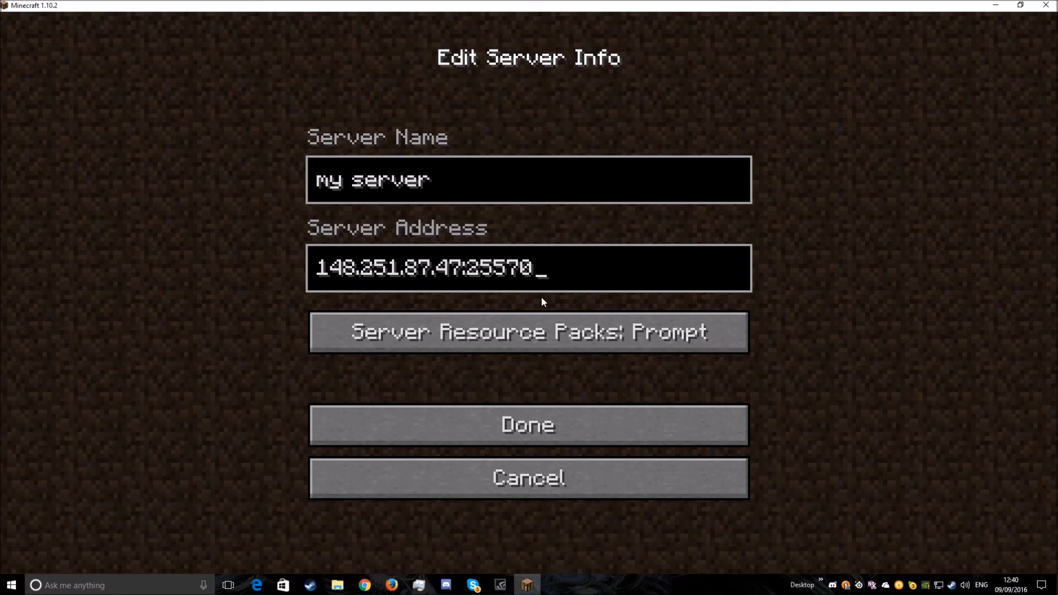
{"action": "left_click", "coordinate": [550, 424]}
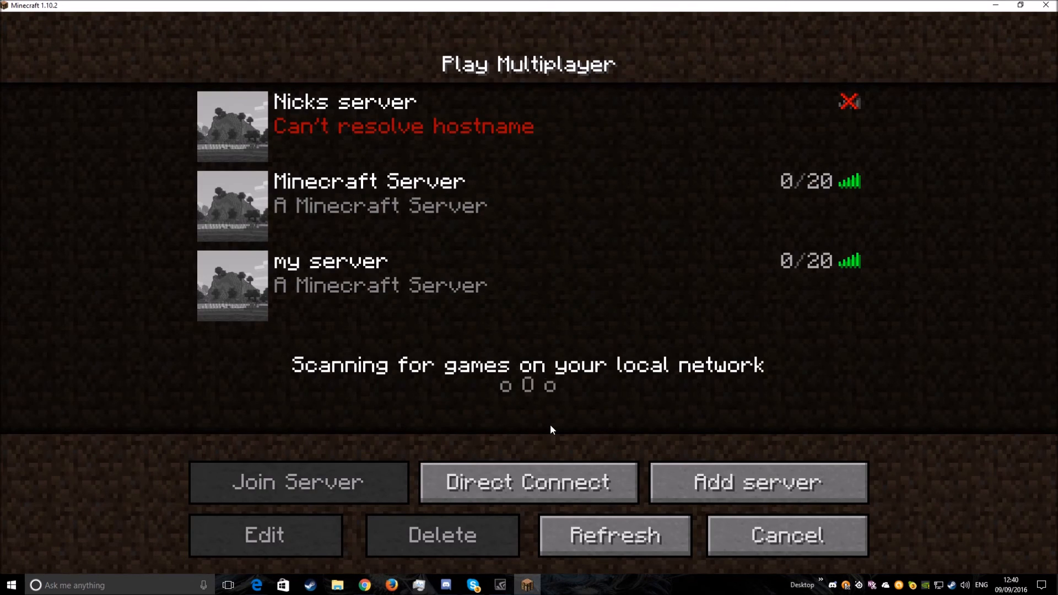
- Join "my server" from the multiplayer list and walk around the grassland to look over the world
{"action": "left_click", "coordinate": [841, 286]}
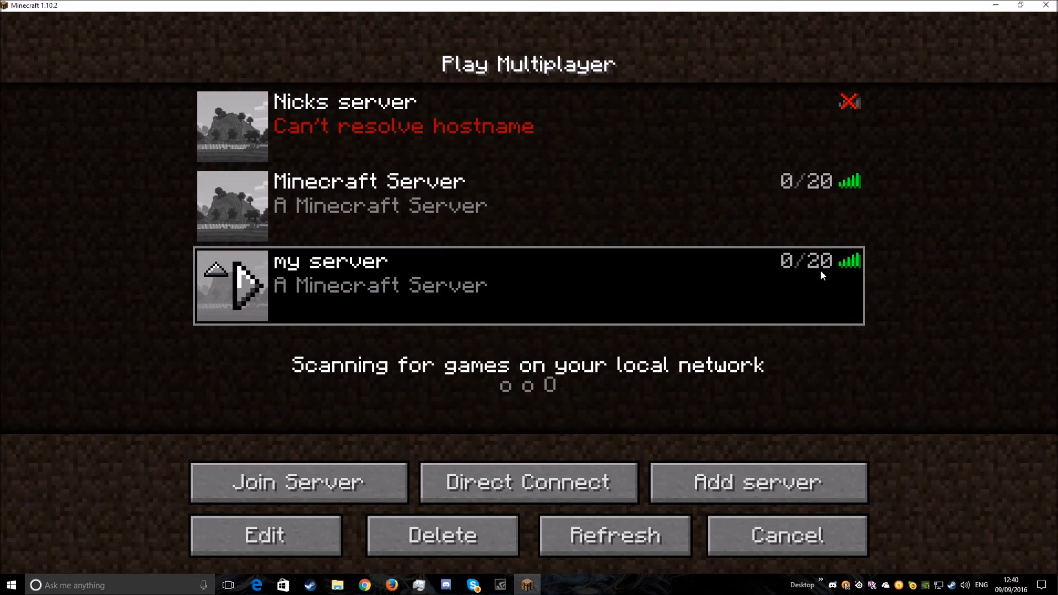
{"action": "double_click", "coordinate": [372, 283]}
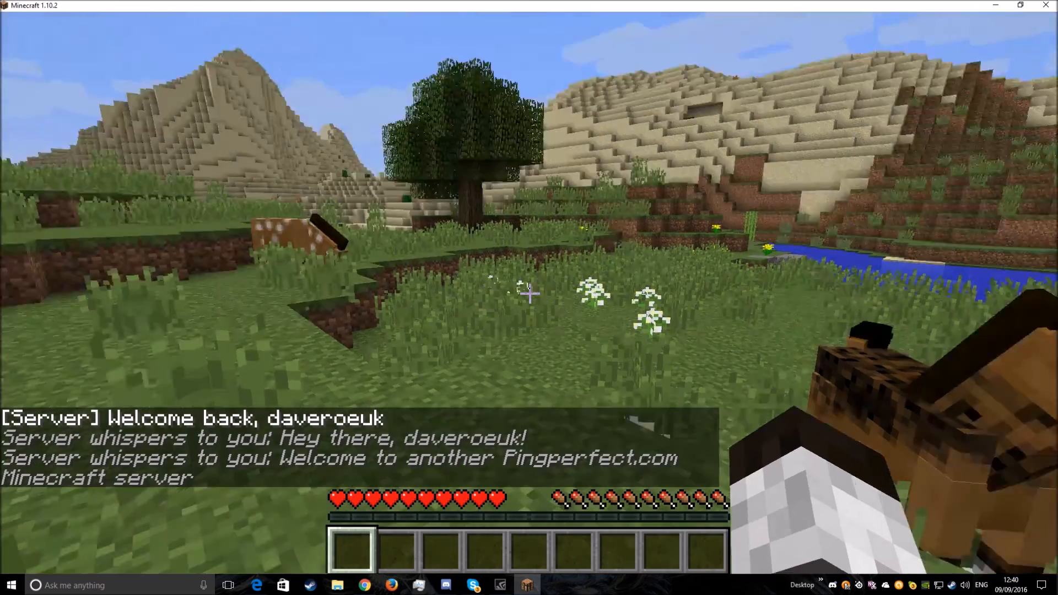
{"action": "key", "text": "w"}
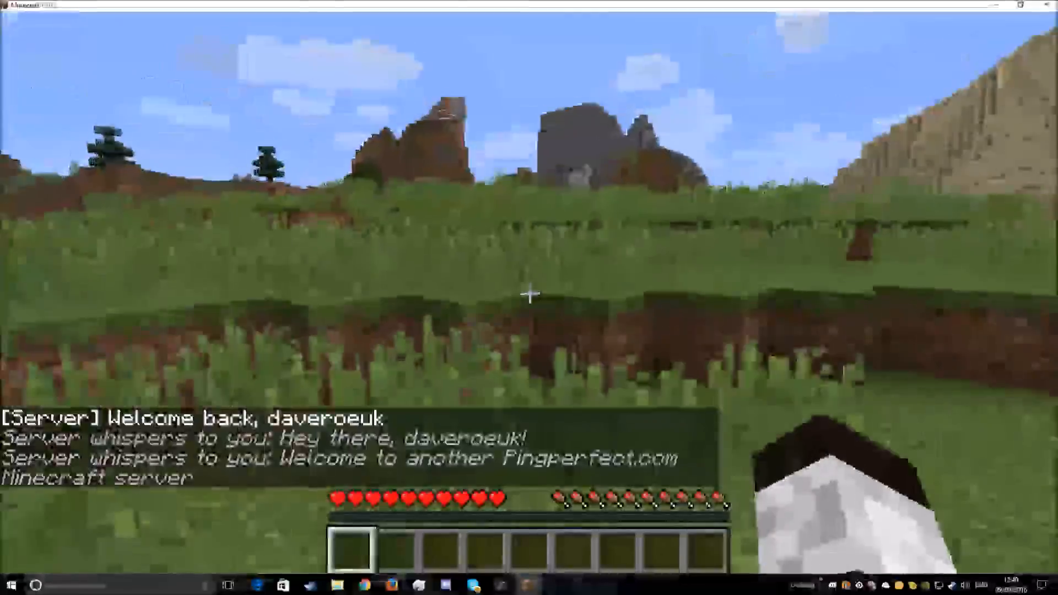
{"action": "key", "text": "w"}
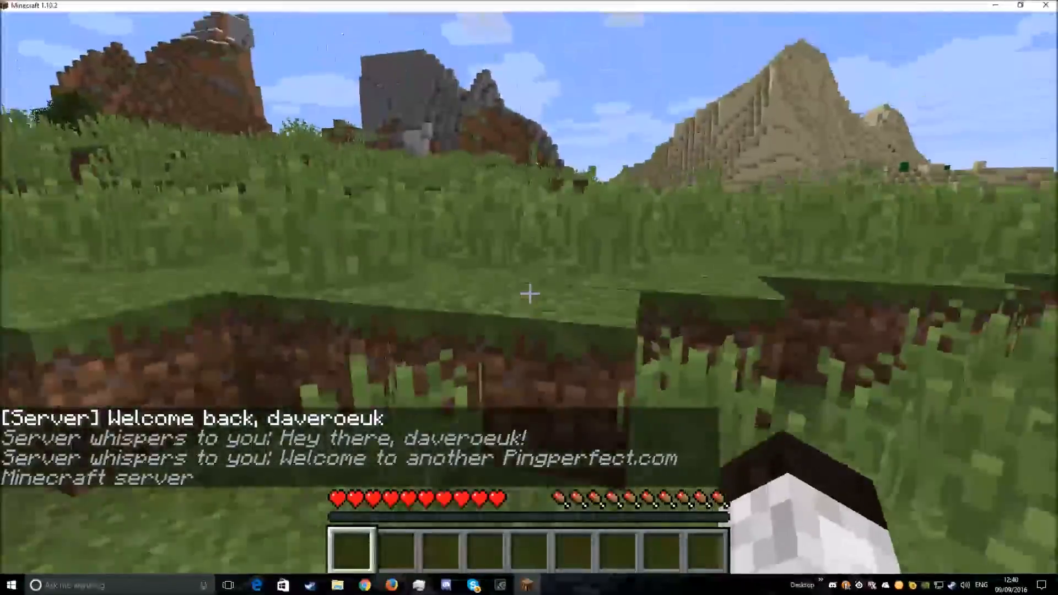
{"action": "key", "text": "w"}
{"action": "key", "text": "w"}
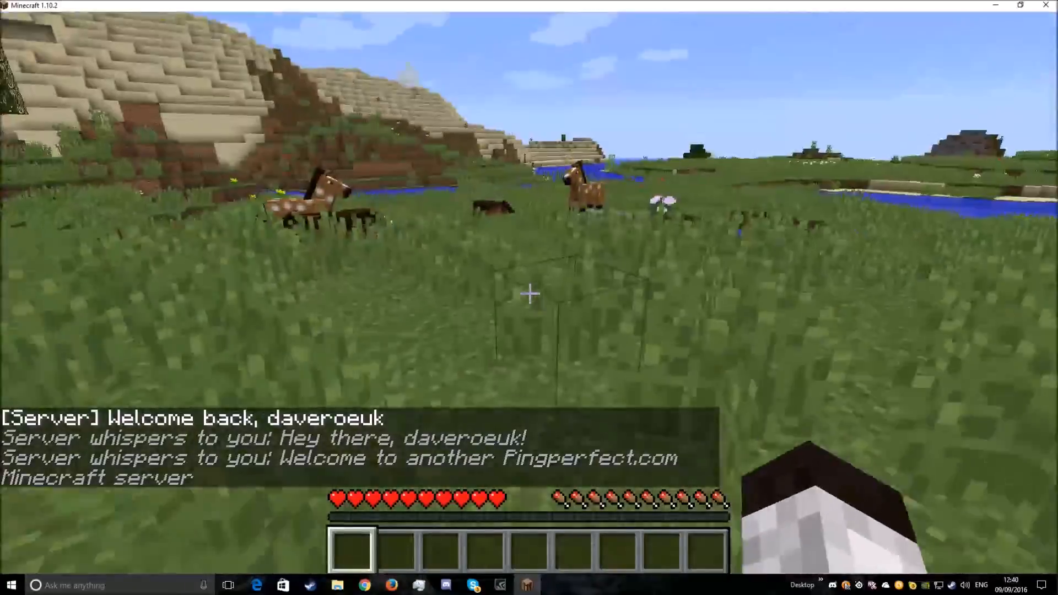
{"action": "key", "text": "w"}
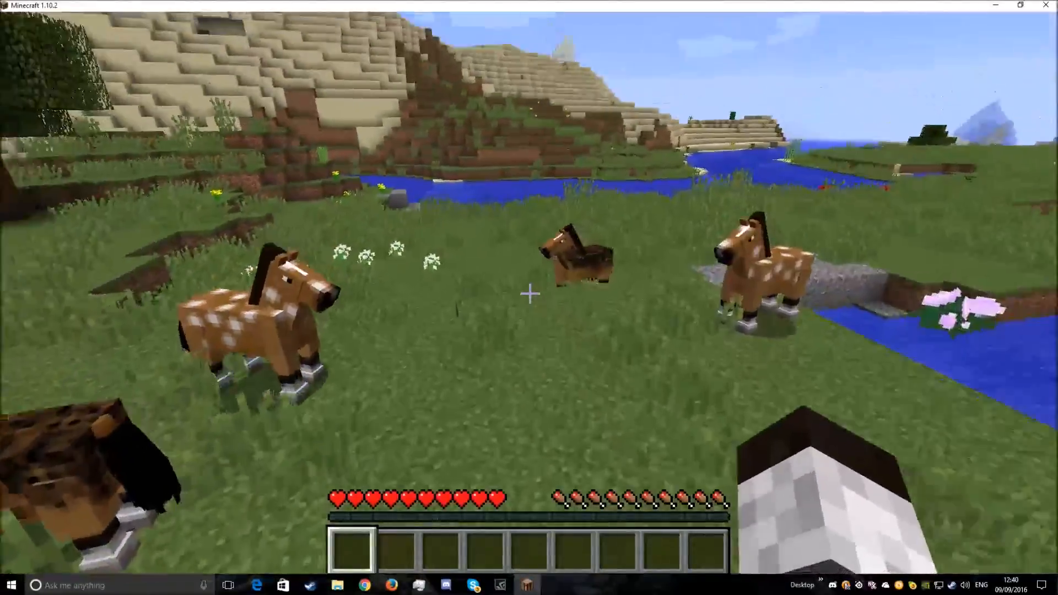
{"action": "key", "text": "w"}
{"action": "key", "text": "w"}
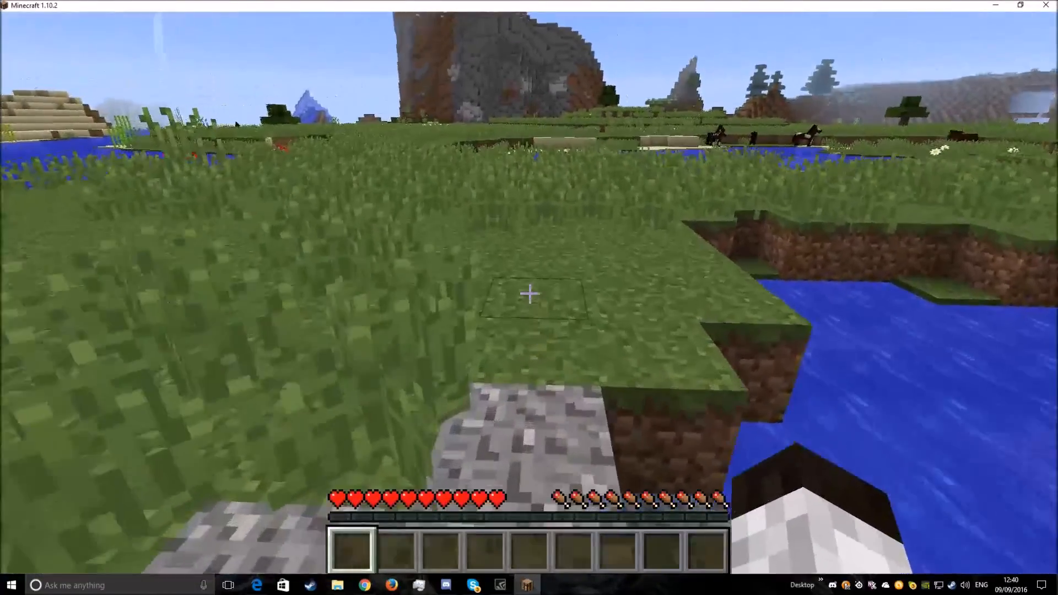
{"action": "key", "text": "w"}
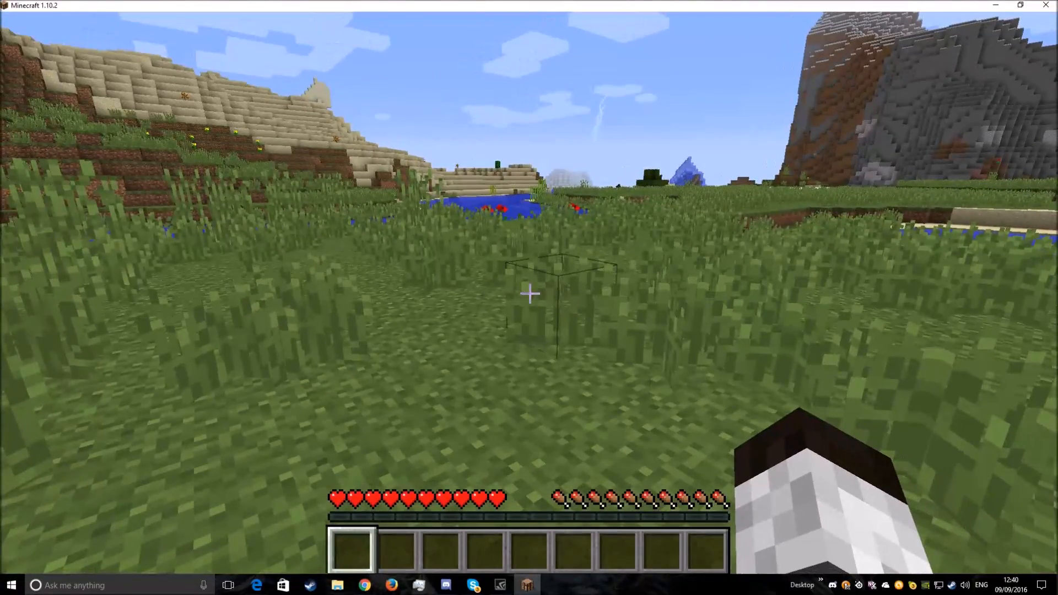